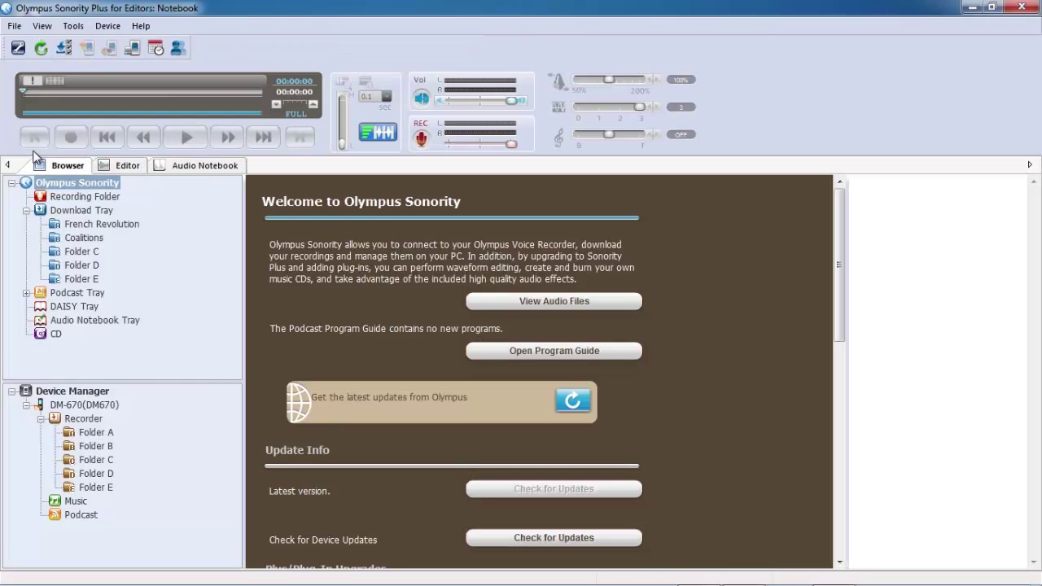
Play the Napoleon's Rise to Power recording from the French Revolution folder
{"action": "left_click", "coordinate": [72, 226]}
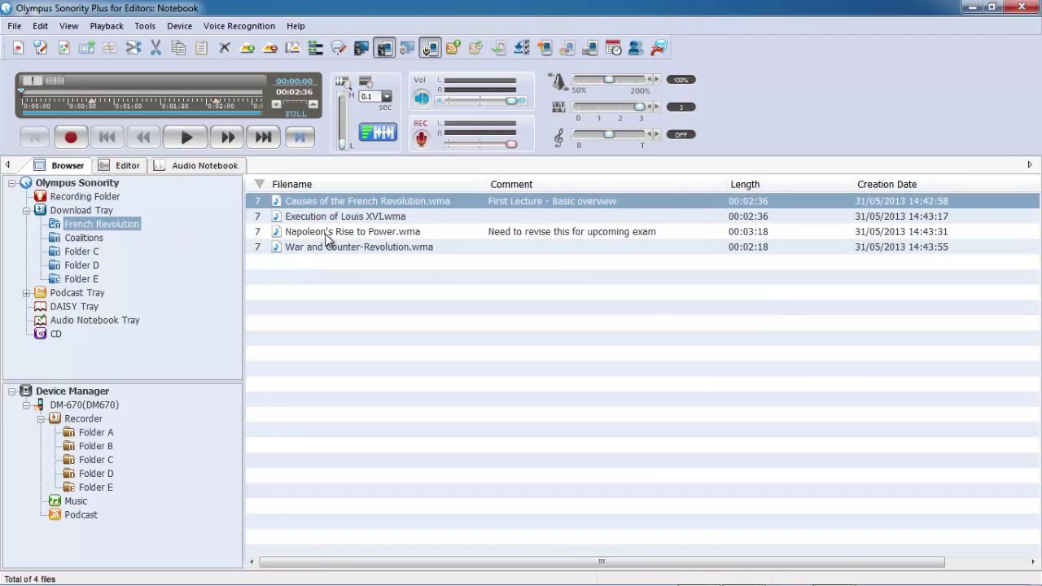
{"action": "left_click", "coordinate": [325, 233]}
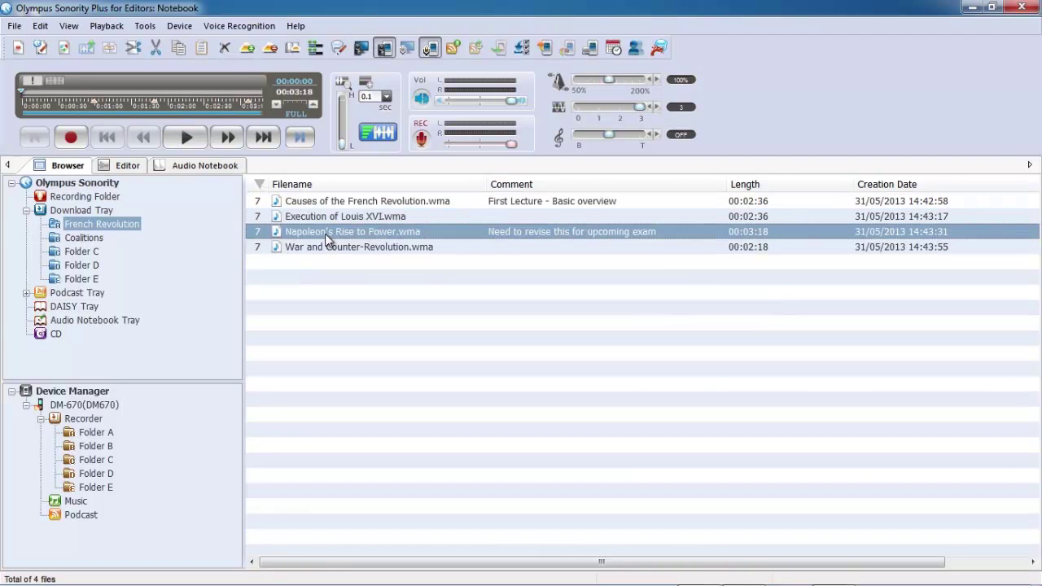
{"action": "left_click", "coordinate": [186, 139]}
Download the recorder's Folder A recordings to the computer
{"action": "right_click", "coordinate": [96, 432]}
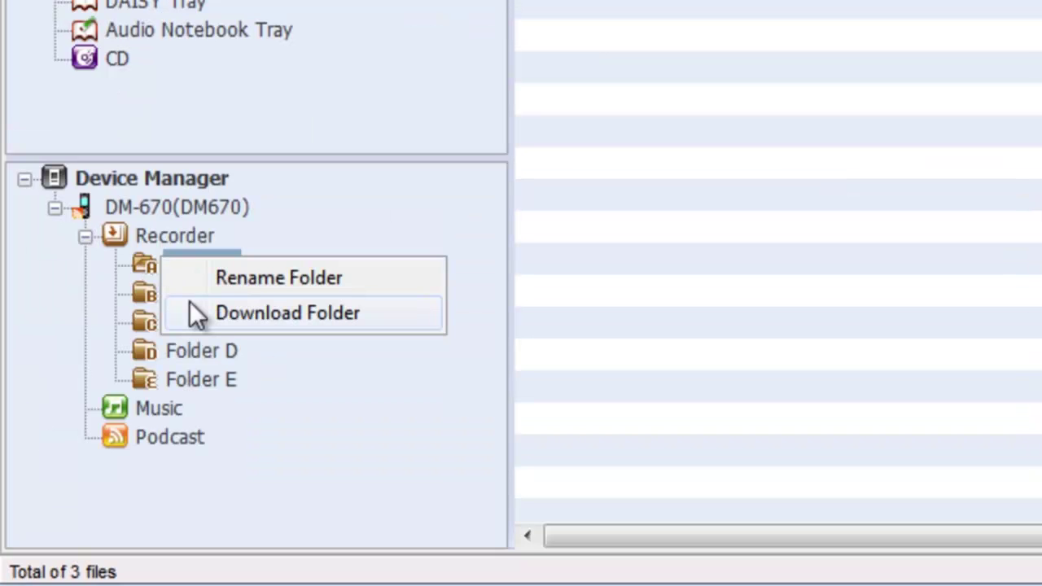
{"action": "left_click", "coordinate": [192, 309]}
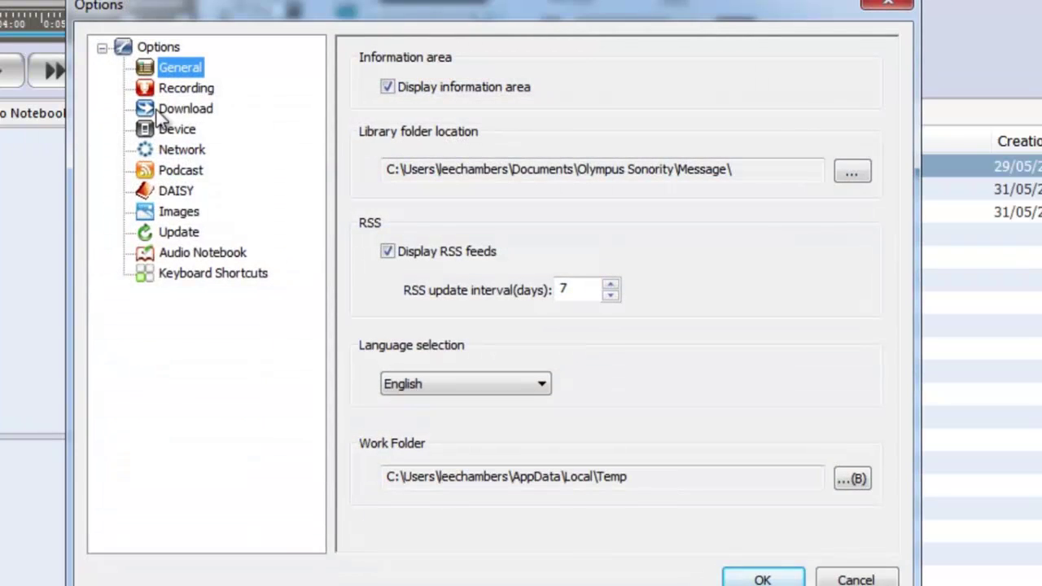
{"action": "left_click", "coordinate": [157, 110]}
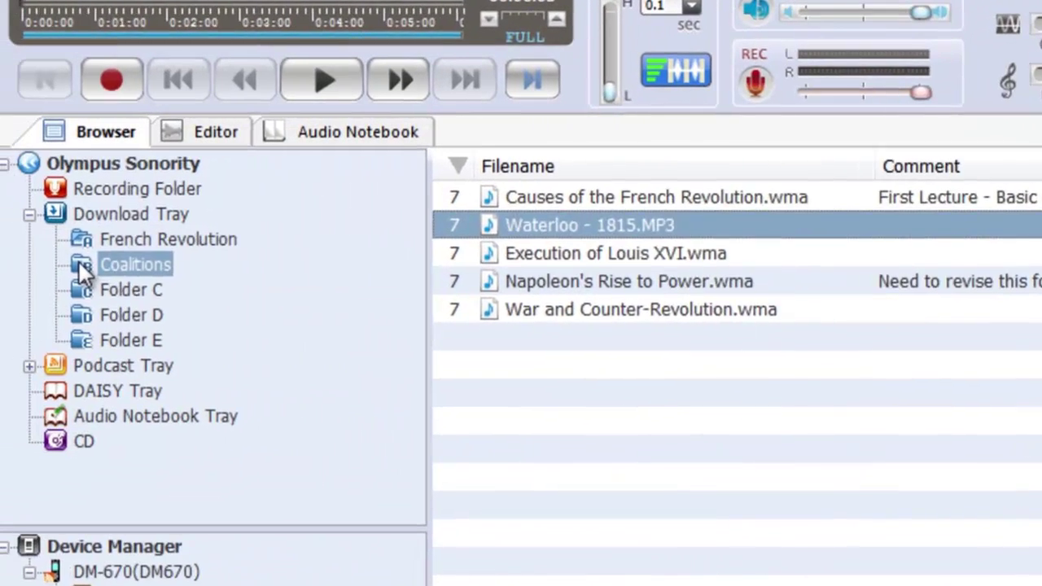
Create a Lectures subfolder under Coalitions and comment Execution of Louis XVI.wma 'refer to handout'
{"action": "right_click", "coordinate": [98, 261]}
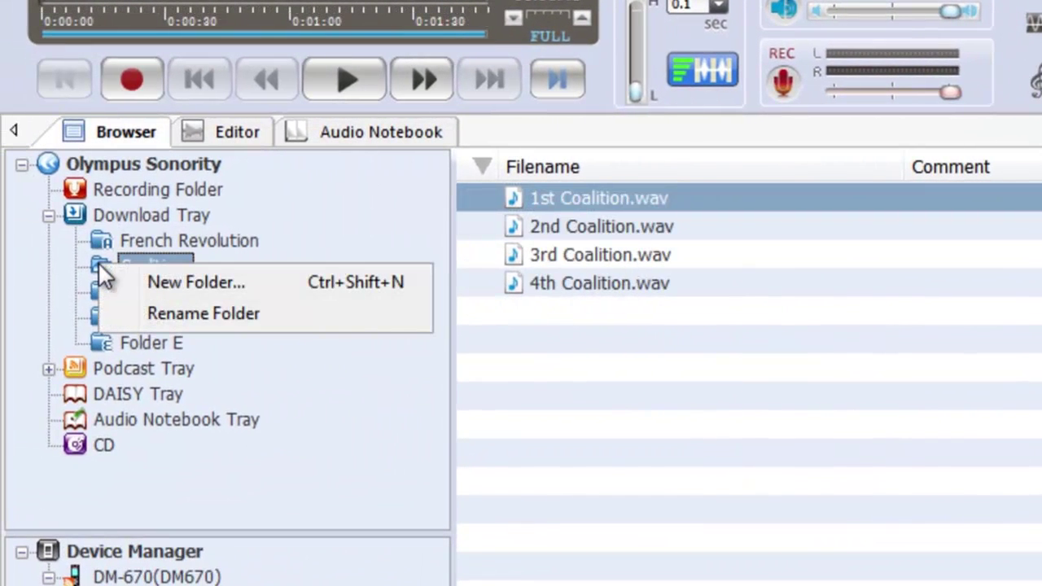
{"action": "left_click", "coordinate": [109, 284]}
{"action": "type", "text": "Lectures"}
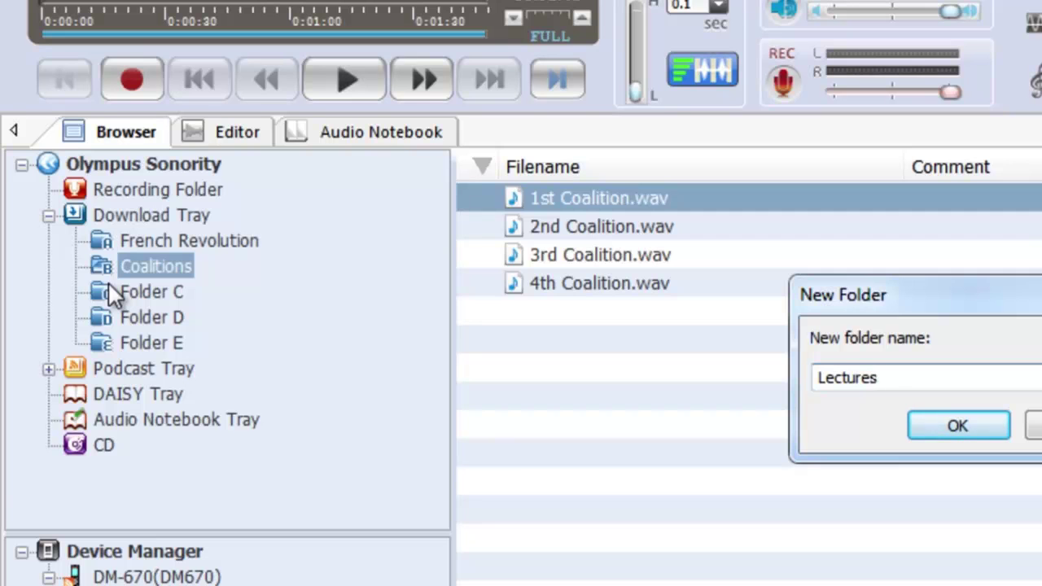
{"action": "key", "text": "Return"}
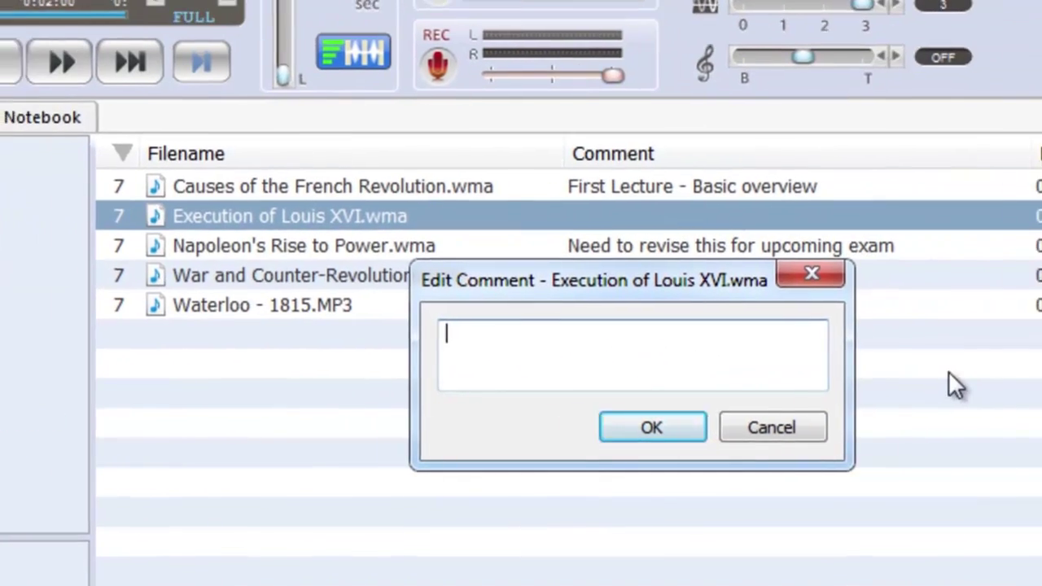
{"action": "type", "text": "refer to hand"}
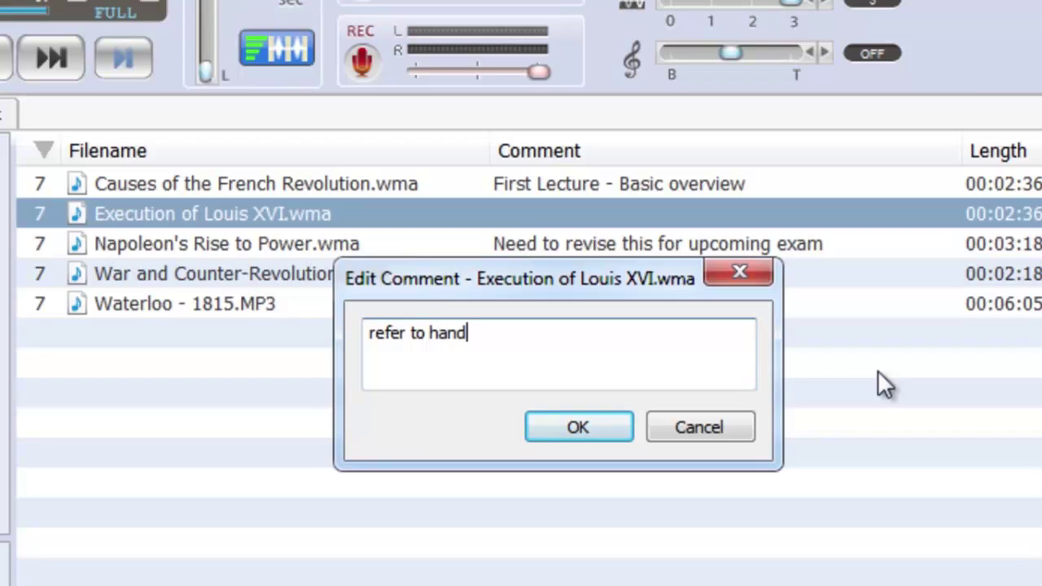
{"action": "type", "text": "out"}
{"action": "key", "text": "Return"}
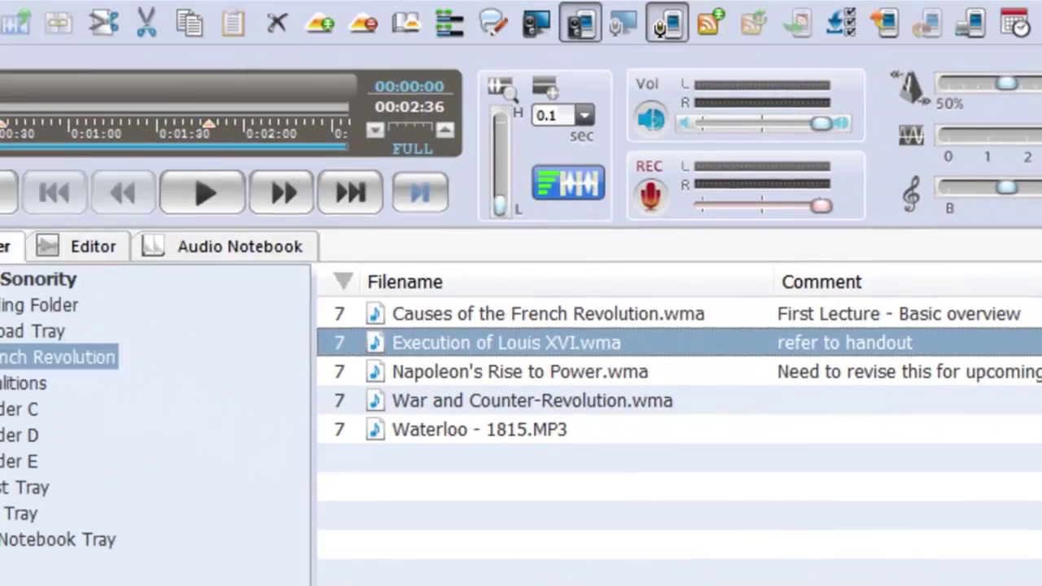
Step Napoleon's Rise to Power through its index marks, then transcribe Build up to Revolution.wma in DragonPad
{"action": "key", "text": "Down"}
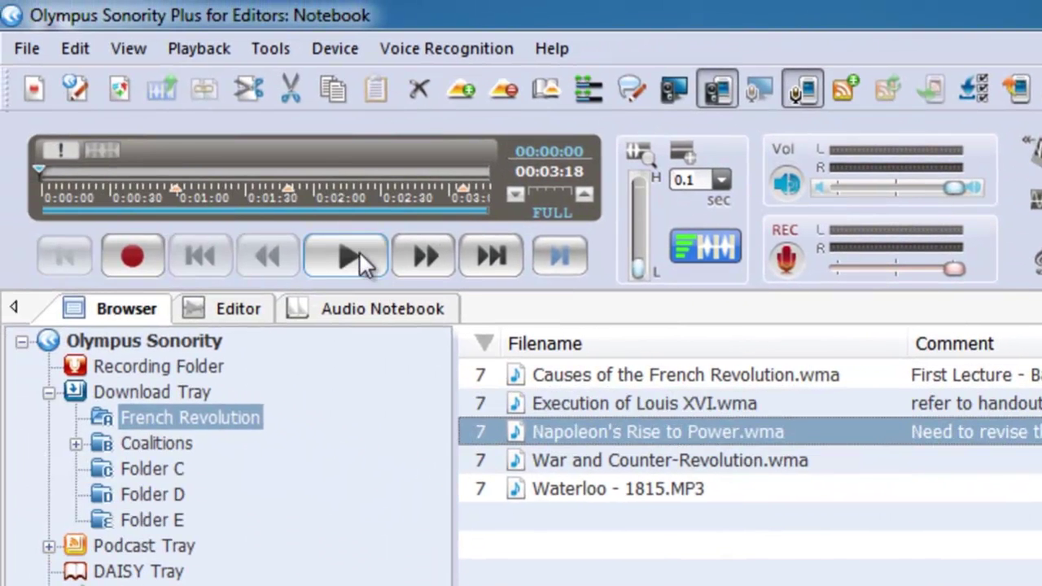
{"action": "left_click", "coordinate": [0, 53]}
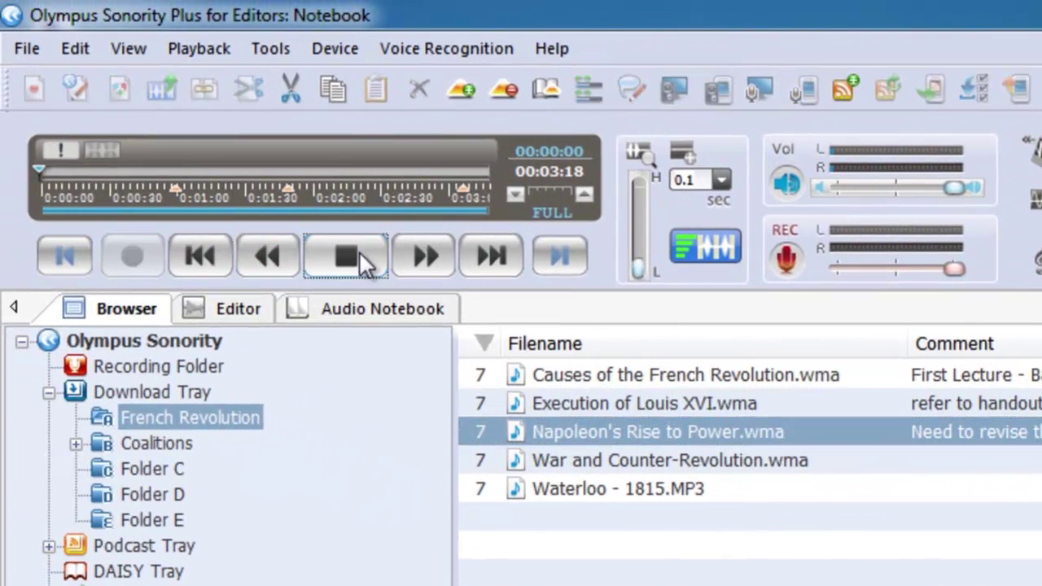
{"action": "left_click", "coordinate": [486, 260]}
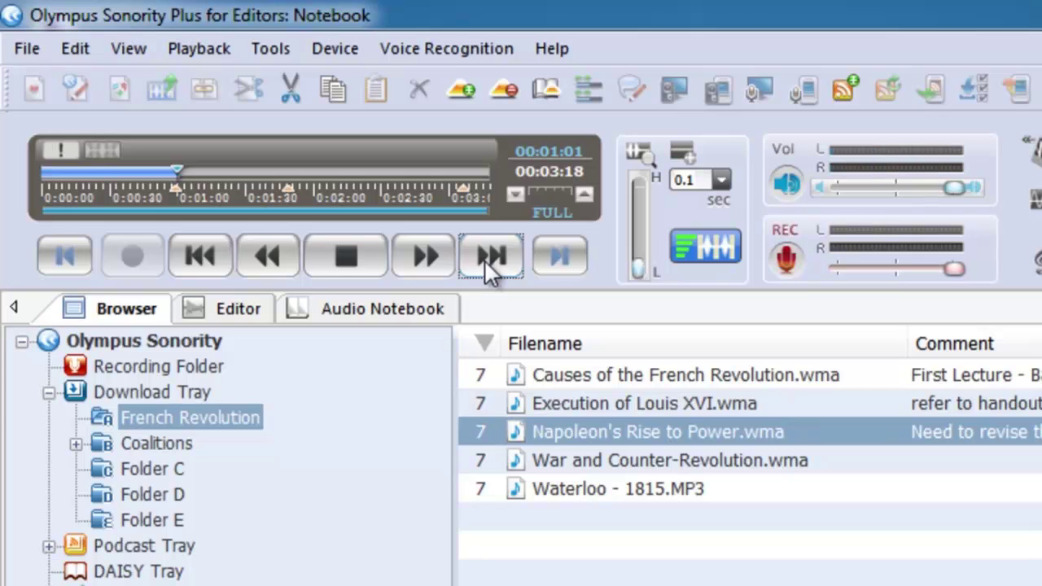
{"action": "left_click", "coordinate": [484, 260]}
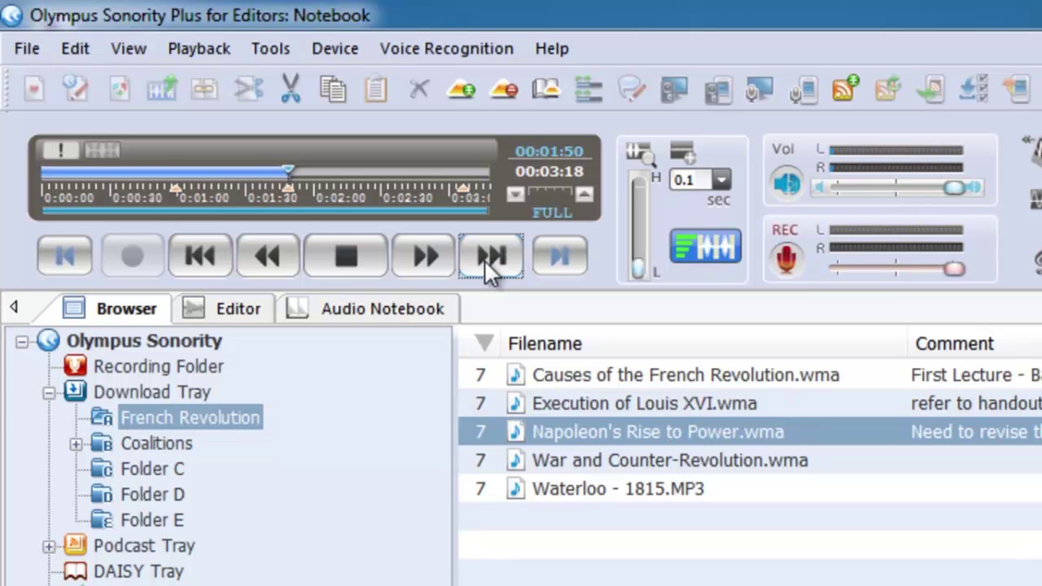
{"action": "left_click", "coordinate": [485, 259]}
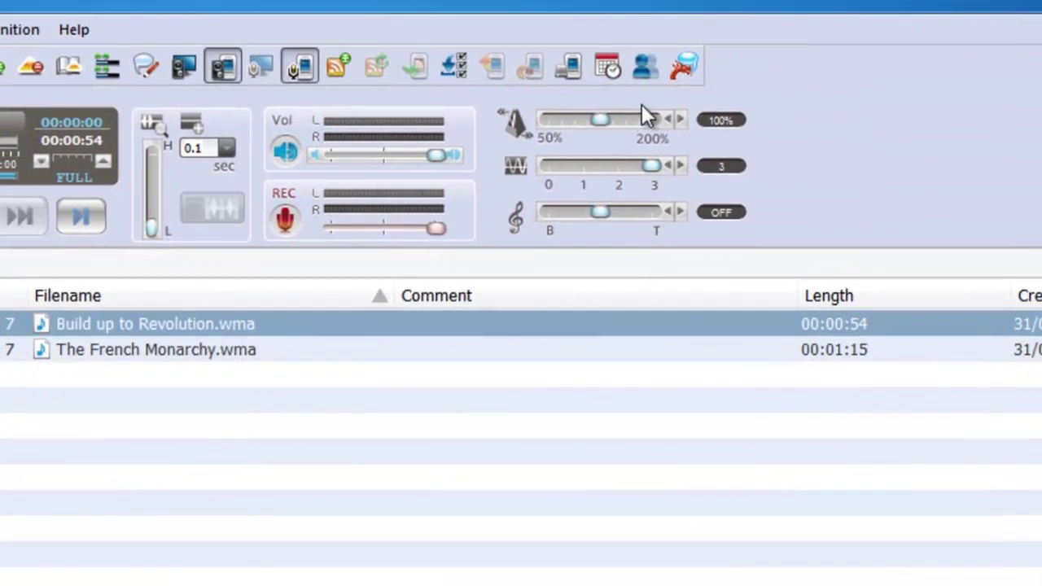
{"action": "left_click", "coordinate": [679, 74]}
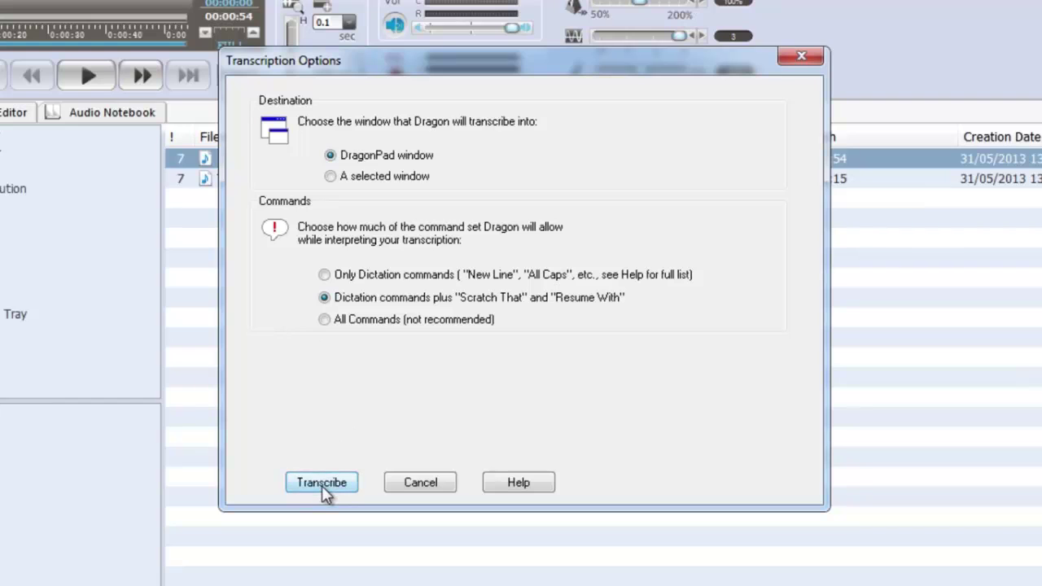
{"action": "left_click", "coordinate": [322, 483]}
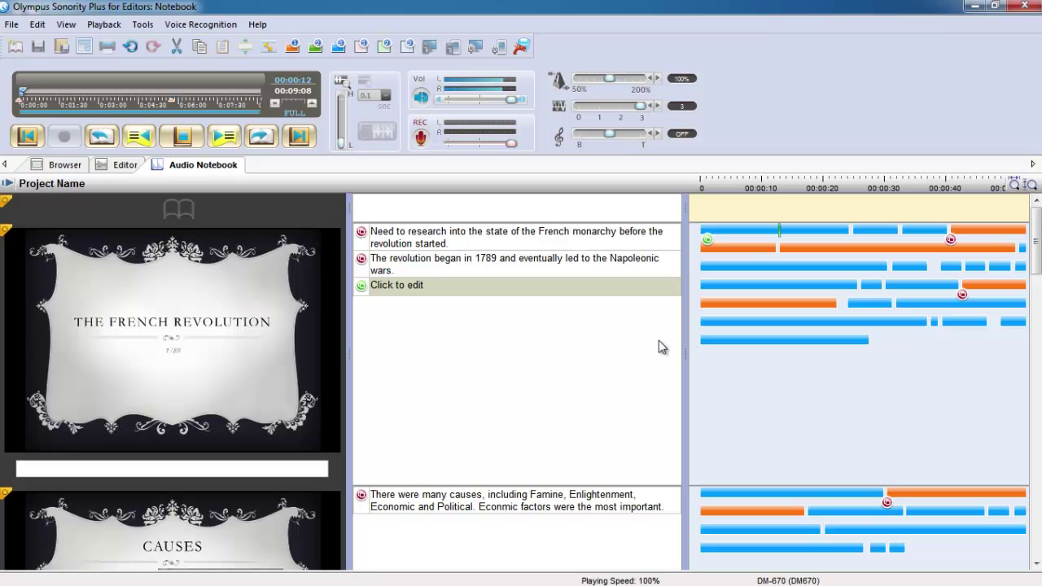
Type the note 'This will be on the test.' under The French Revolution slide
{"action": "left_click", "coordinate": [463, 288]}
{"action": "type", "text": "T"}
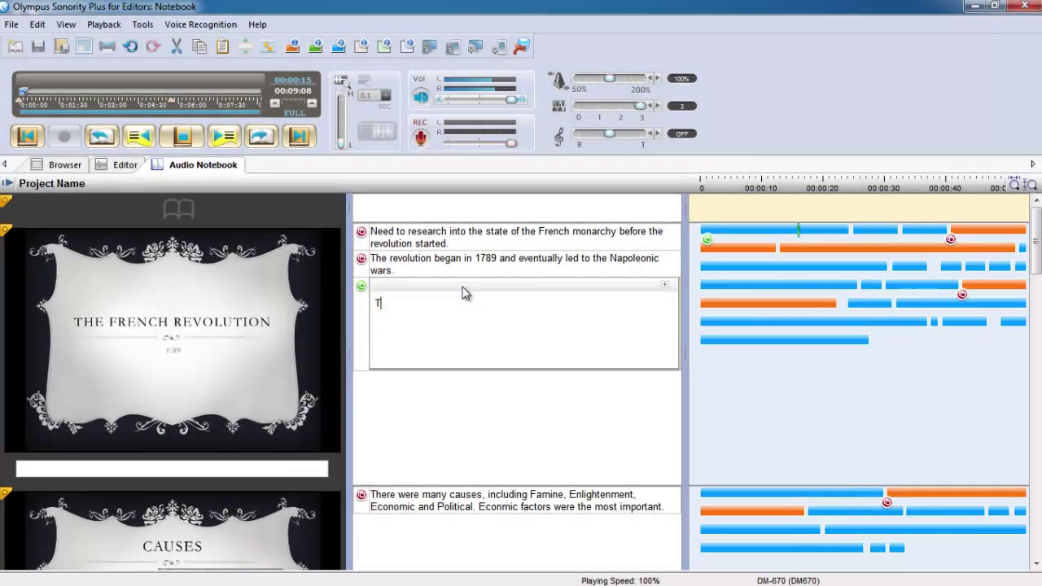
{"action": "type", "text": "his wi"}
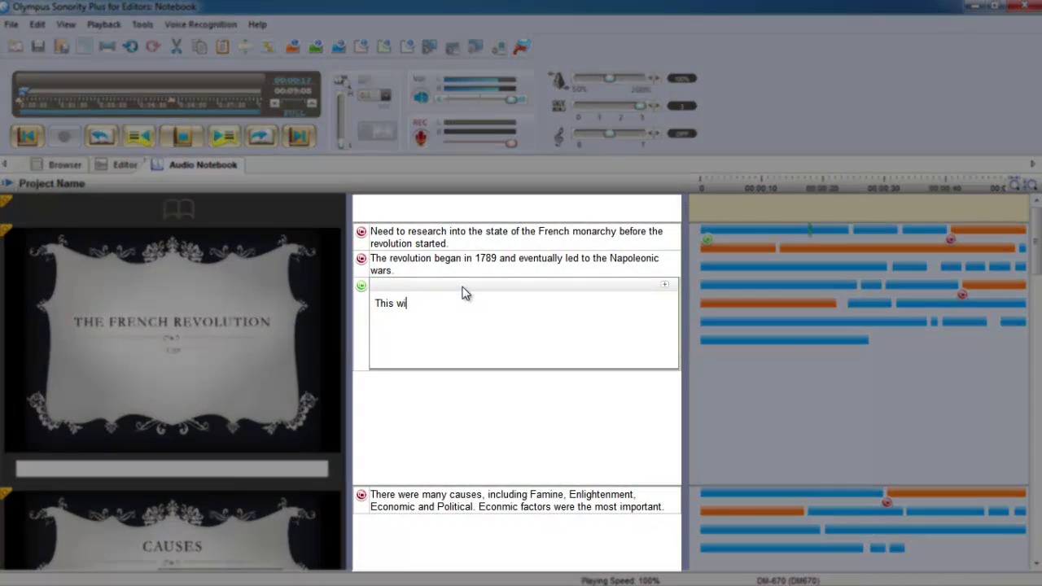
{"action": "type", "text": "ll be on the t"}
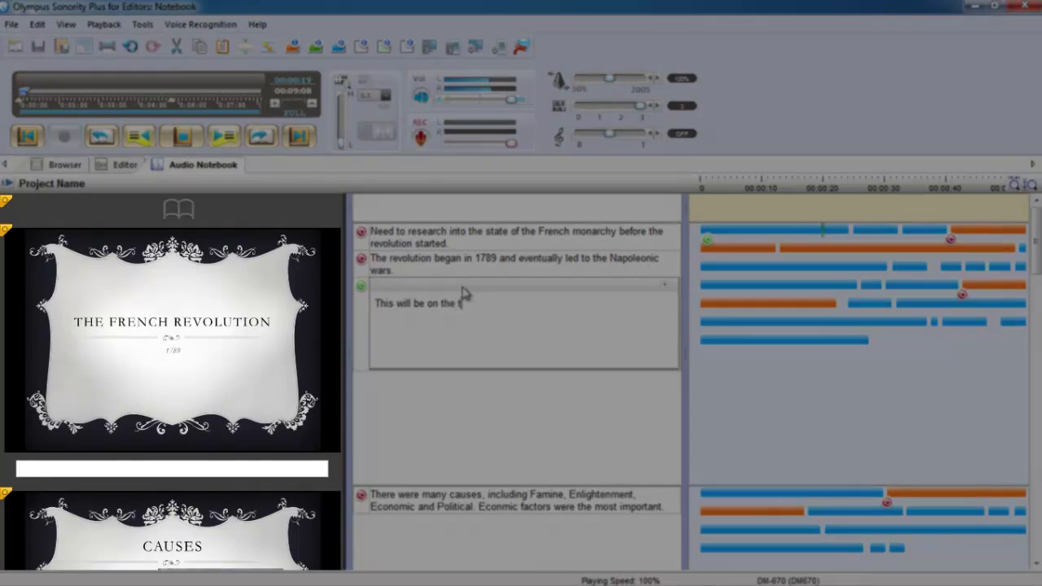
{"action": "type", "text": "est."}
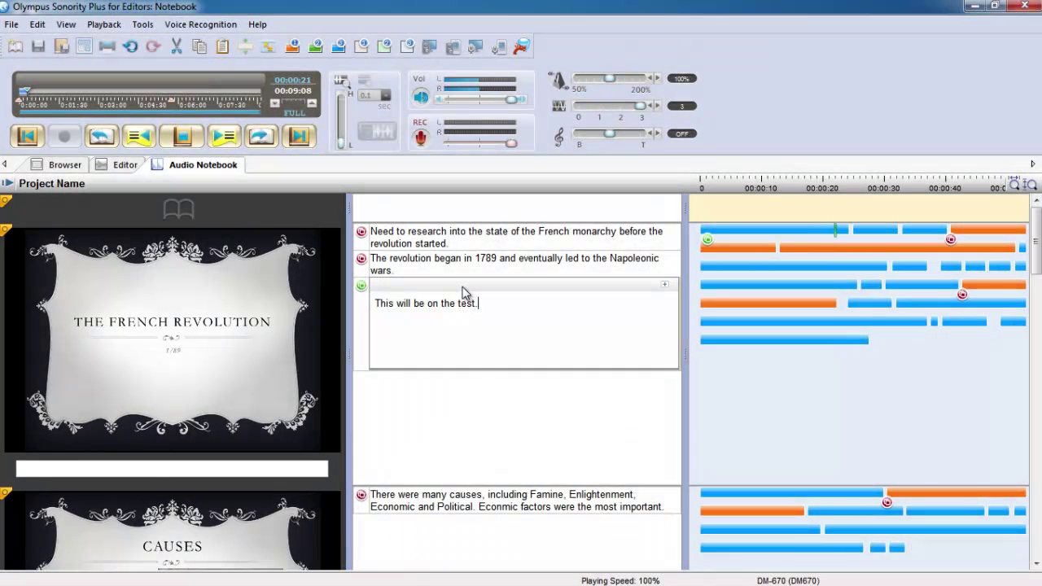
Commit the note, then build an Audio Notebook project from Waterloo - 1815.MP3 and review it
{"action": "left_click", "coordinate": [474, 413]}
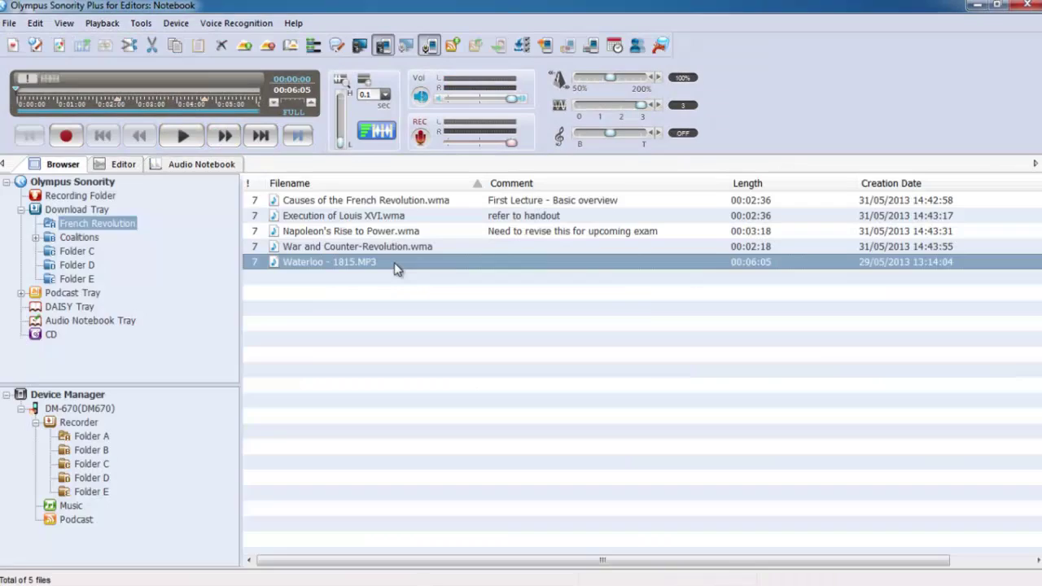
{"action": "right_click", "coordinate": [397, 268]}
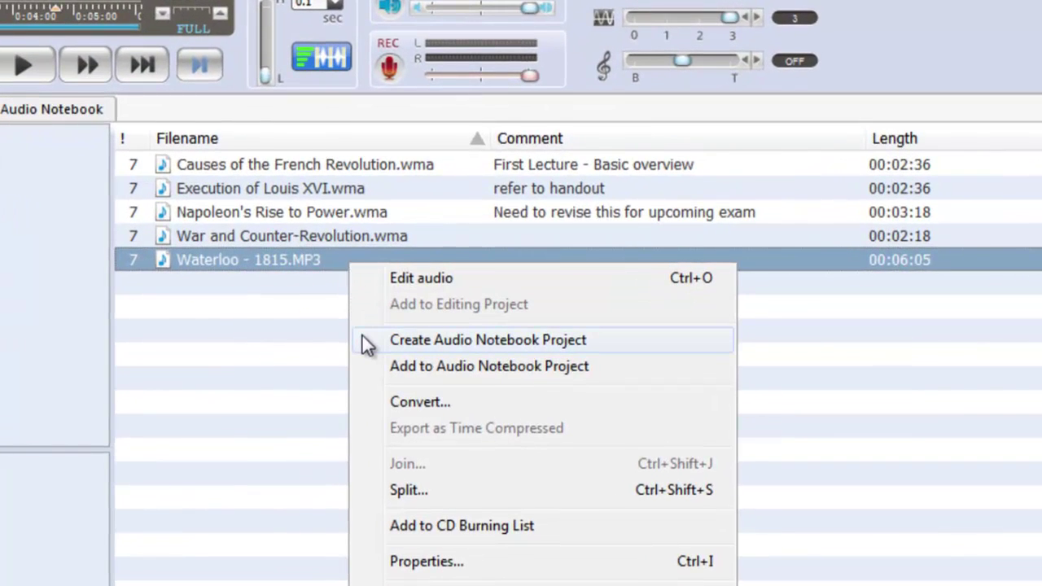
{"action": "left_click", "coordinate": [367, 341]}
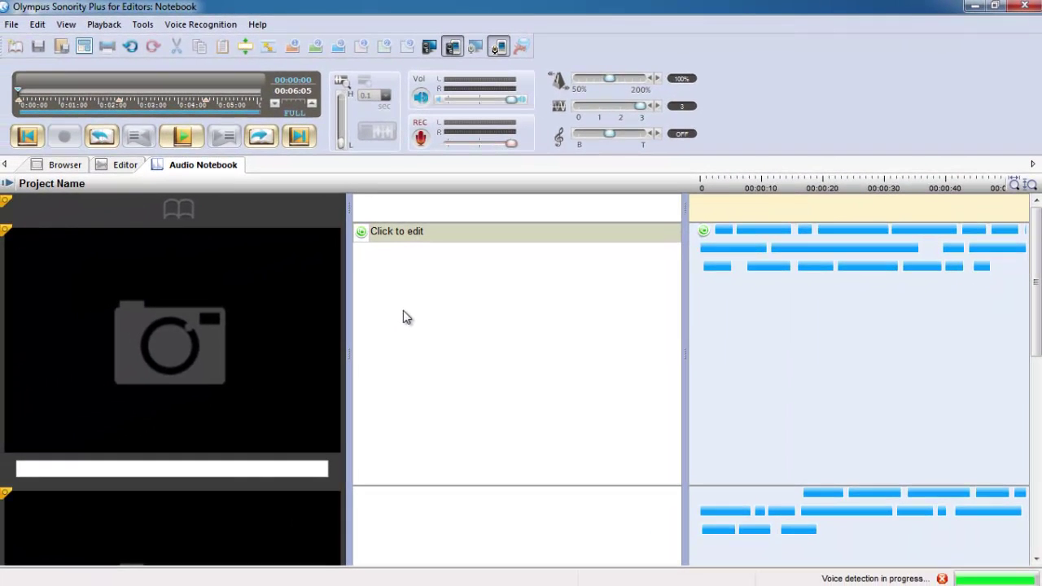
{"action": "scroll", "coordinate": [403, 311], "scroll_direction": "down", "scroll_amount": 4}
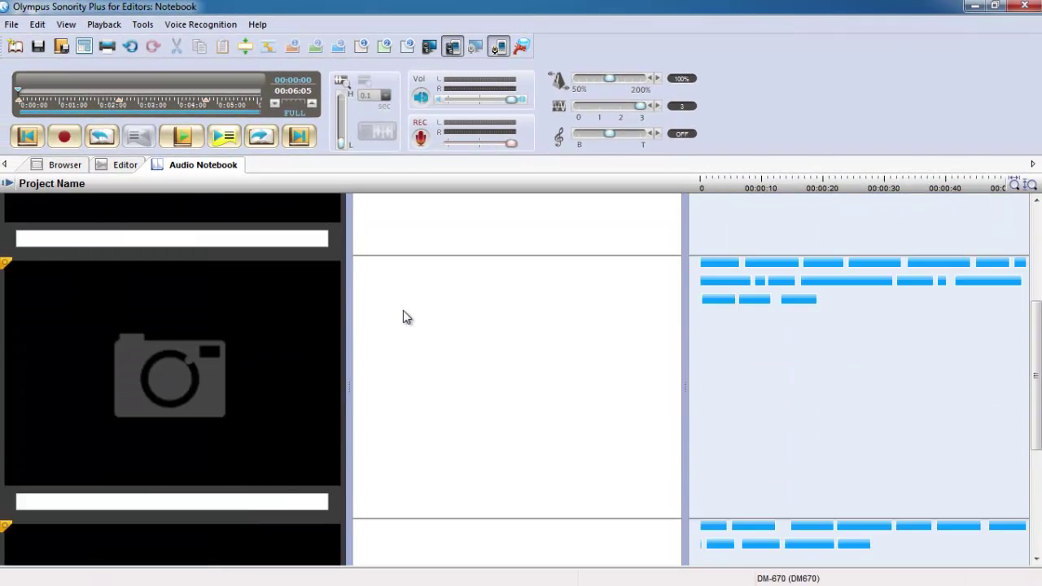
{"action": "scroll", "coordinate": [403, 316], "scroll_direction": "down", "scroll_amount": 2}
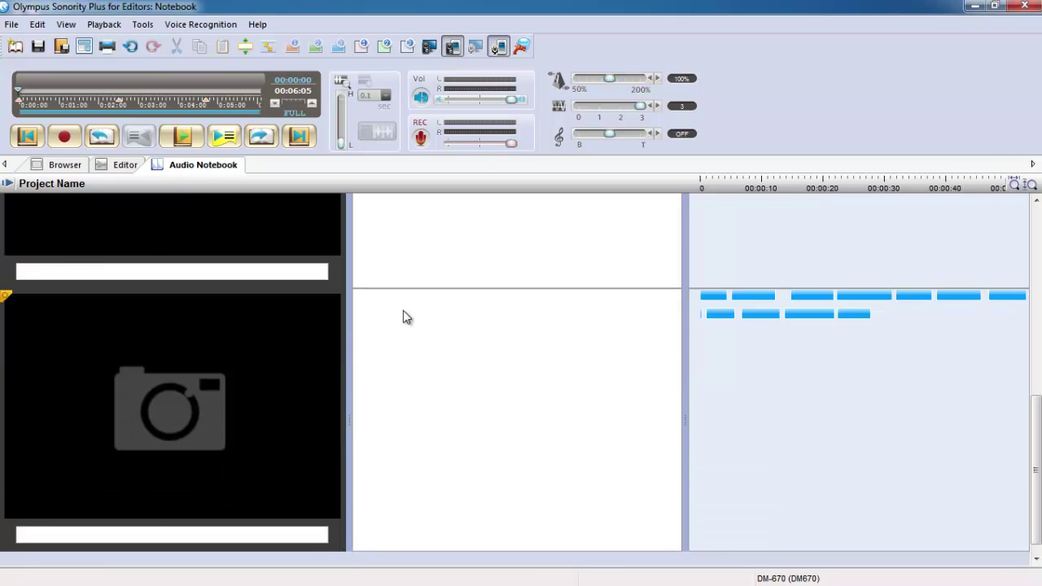
{"action": "scroll", "coordinate": [403, 317], "scroll_direction": "down", "scroll_amount": 3}
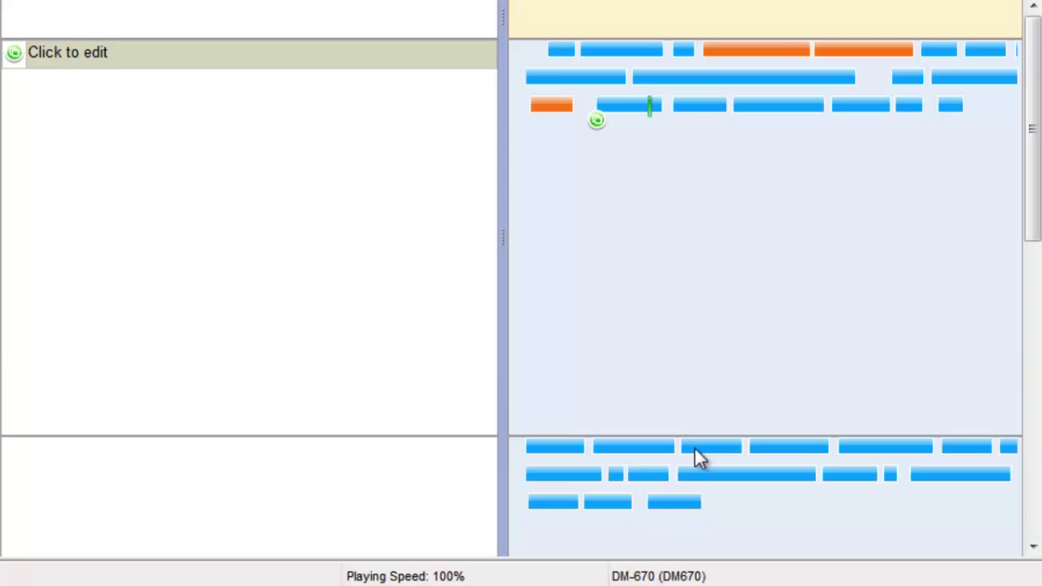
Colour the playing audio segment orange, delete another segment, and drag one down a row
{"action": "scroll", "coordinate": [695, 447], "scroll_direction": "down", "scroll_amount": 2}
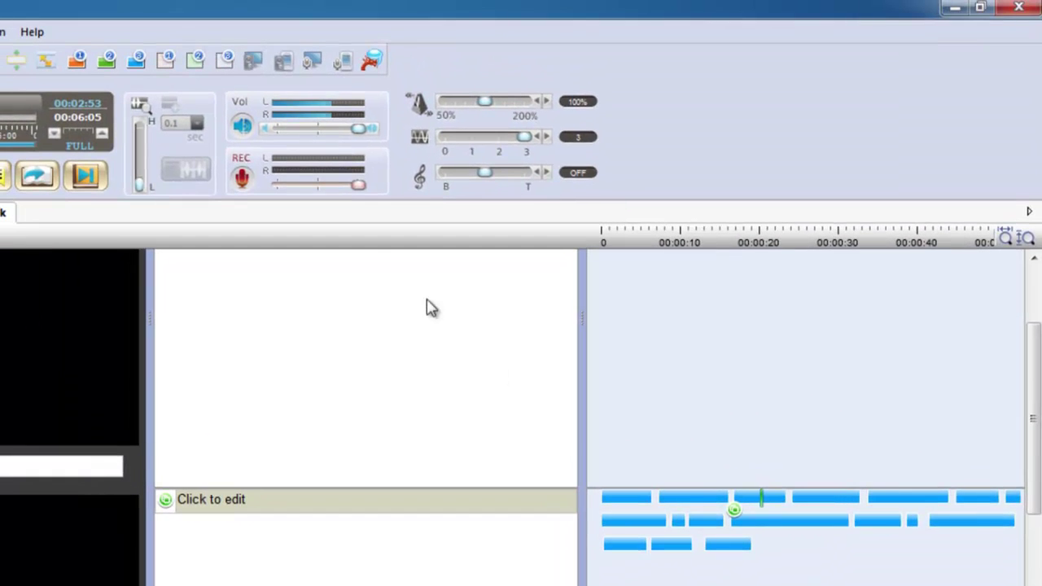
{"action": "left_click", "coordinate": [79, 62]}
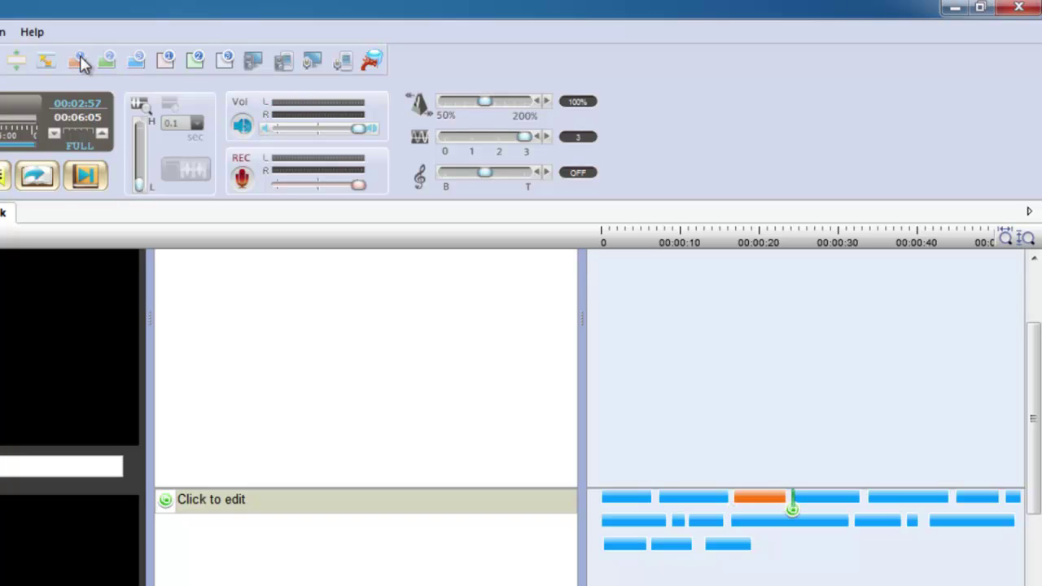
{"action": "left_click", "coordinate": [800, 333]}
{"action": "key", "text": "Delete"}
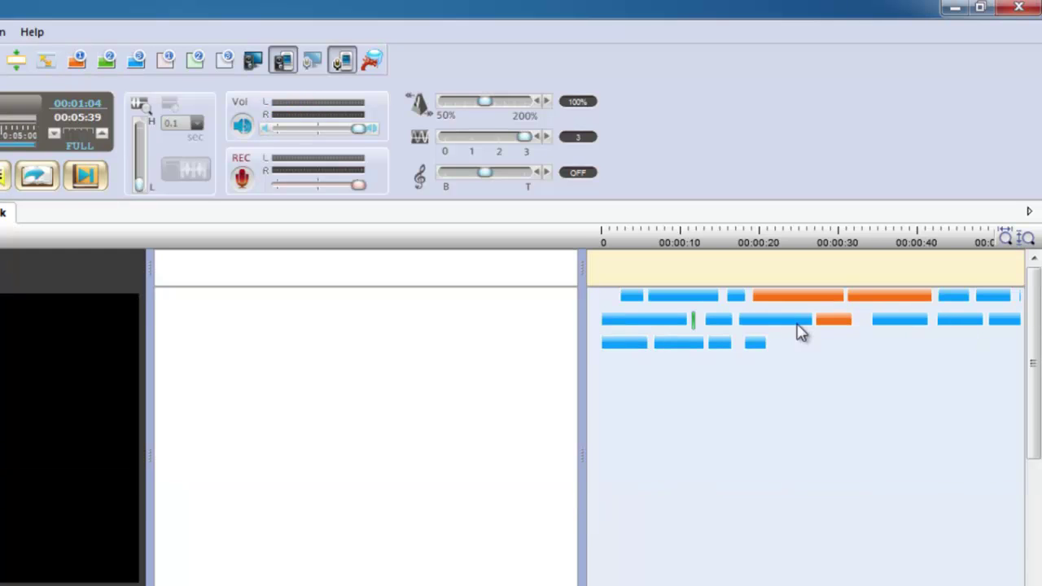
{"action": "left_click_drag", "start_coordinate": [800, 333], "coordinate": [790, 451]}
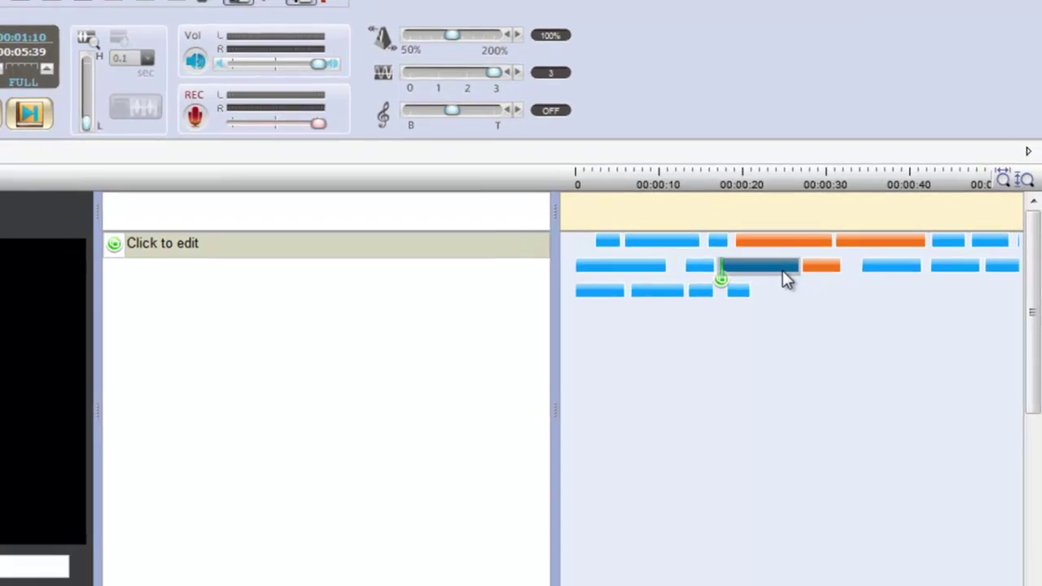
{"action": "left_click_drag", "start_coordinate": [725, 243], "coordinate": [693, 481]}
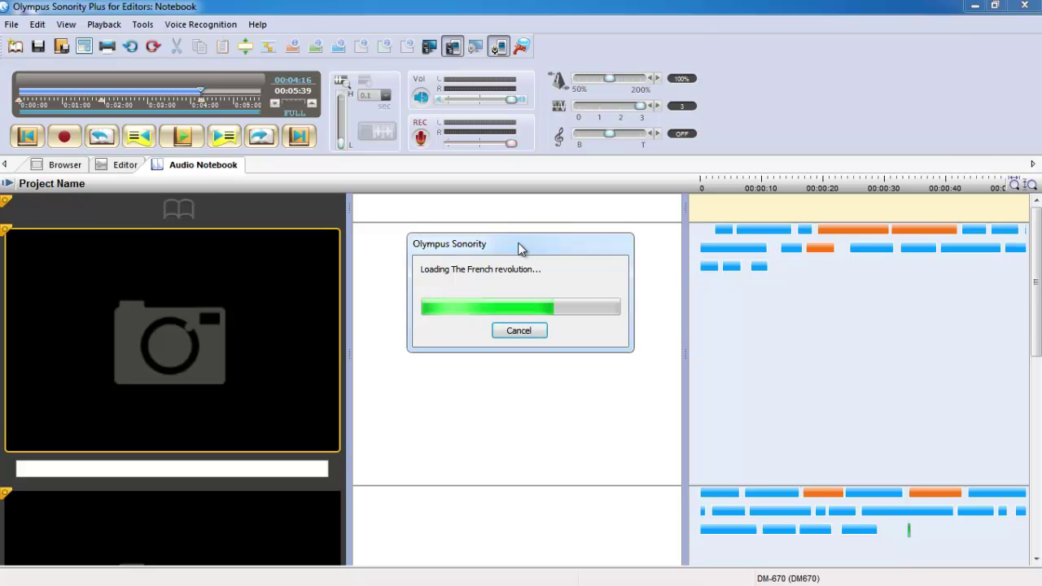
Attach a file link to Who were the Leaders.docx on the Leadership slide
{"action": "right_click", "coordinate": [101, 524]}
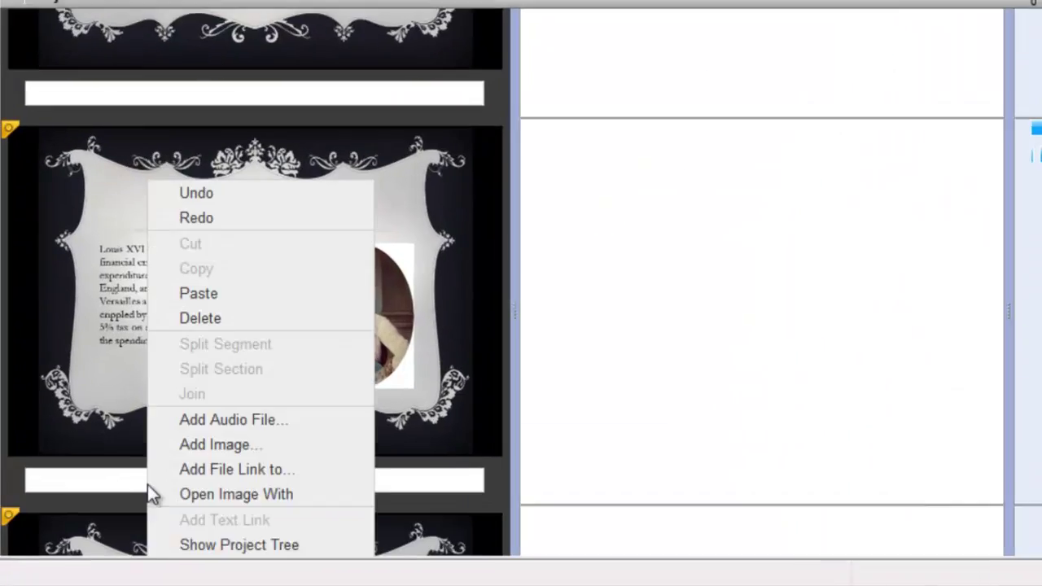
{"action": "left_click", "coordinate": [163, 471]}
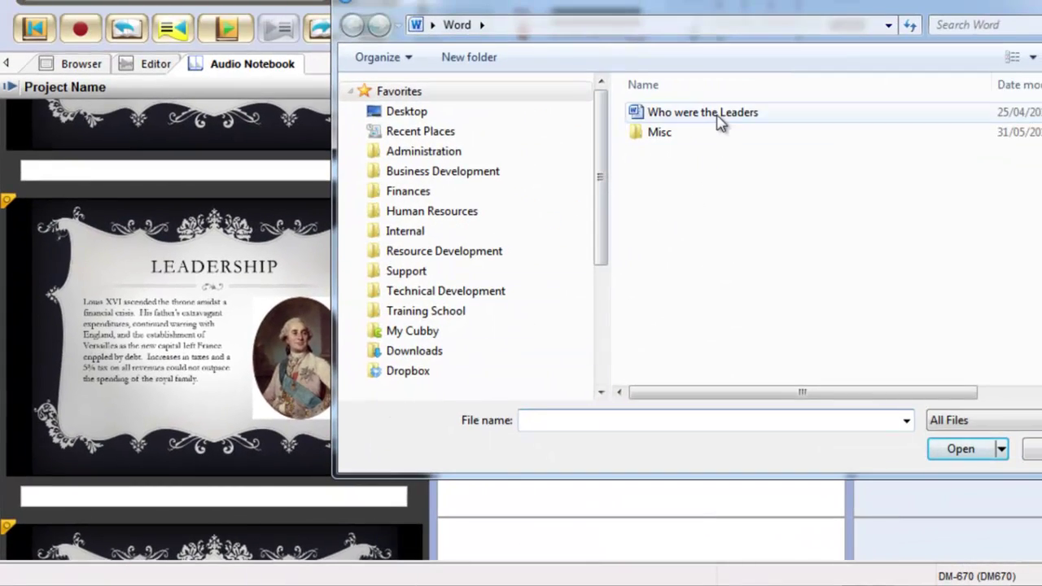
{"action": "double_click", "coordinate": [789, 64]}
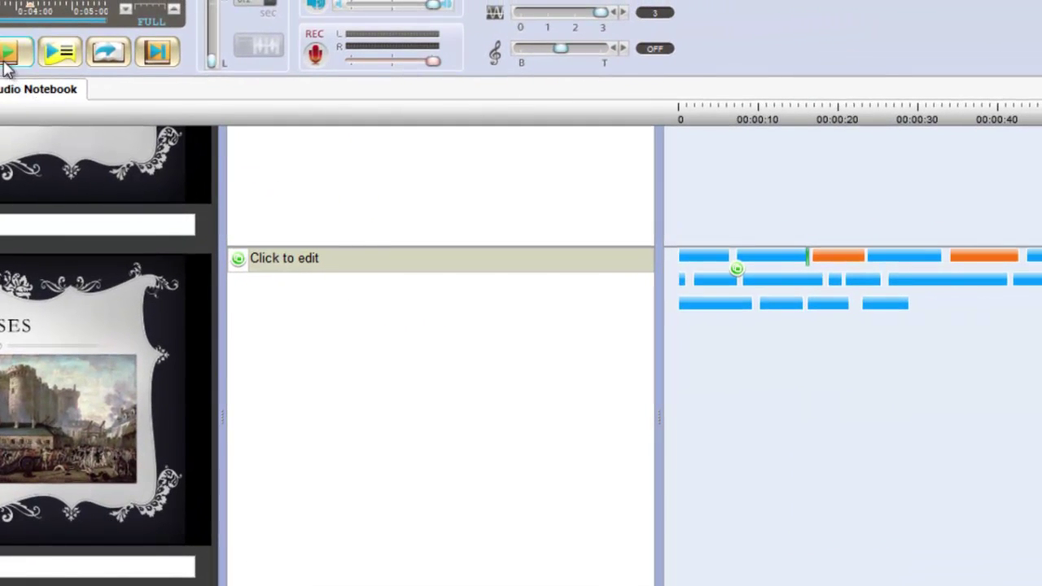
Add the note 'economic factors were key' and enlarge the Louis XVI sentence to size 18
{"action": "left_click", "coordinate": [403, 267]}
{"action": "type", "text": "econo"}
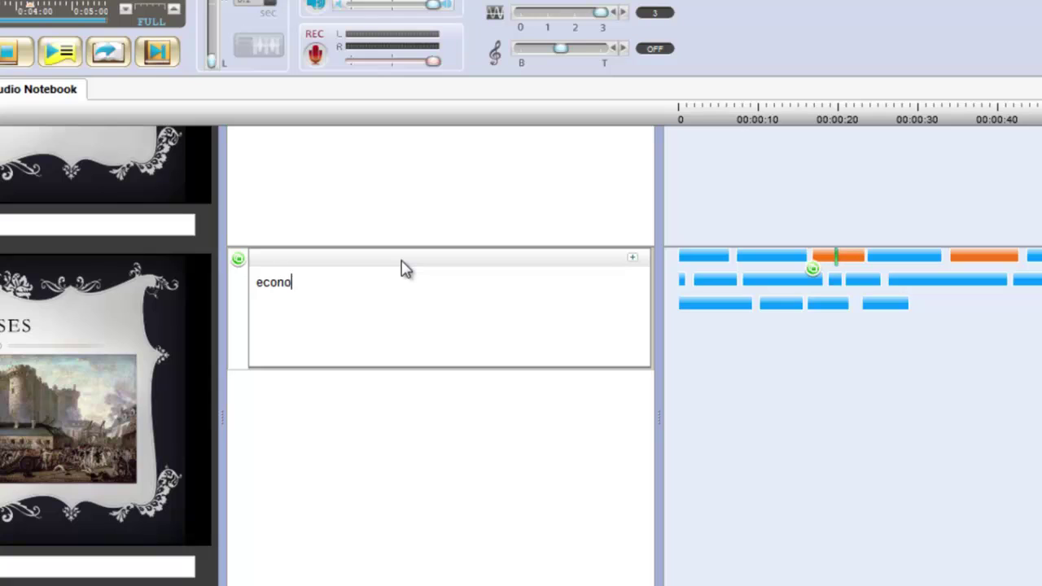
{"action": "type", "text": "mic factors were "}
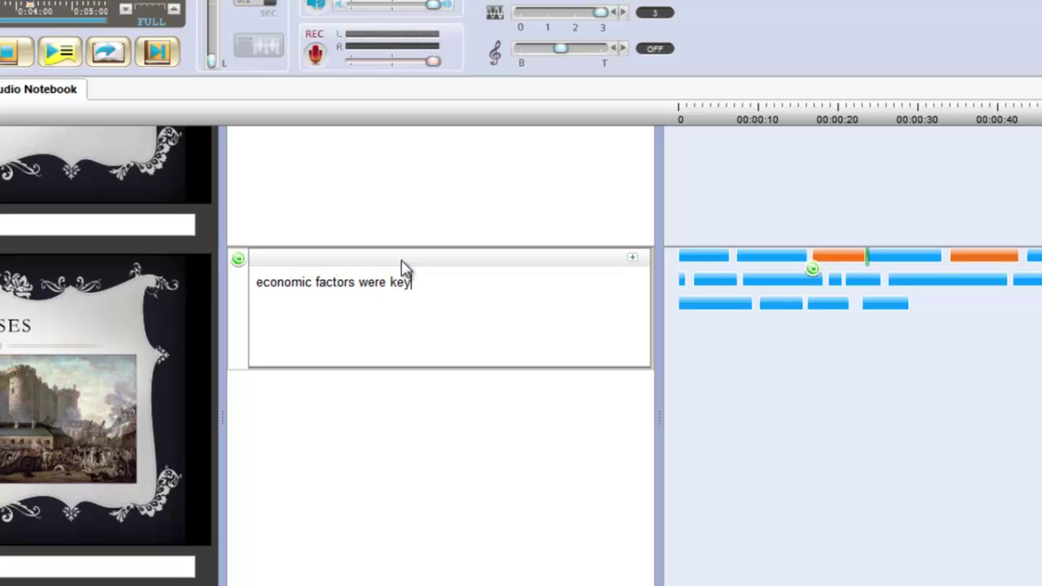
{"action": "type", "text": "key"}
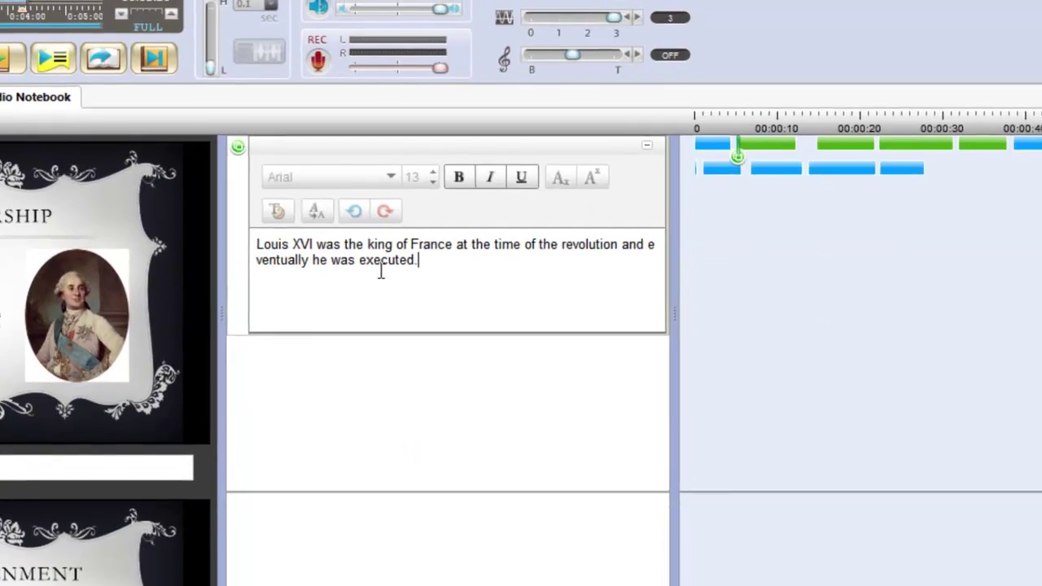
{"action": "left_click_drag", "start_coordinate": [379, 272], "coordinate": [247, 253]}
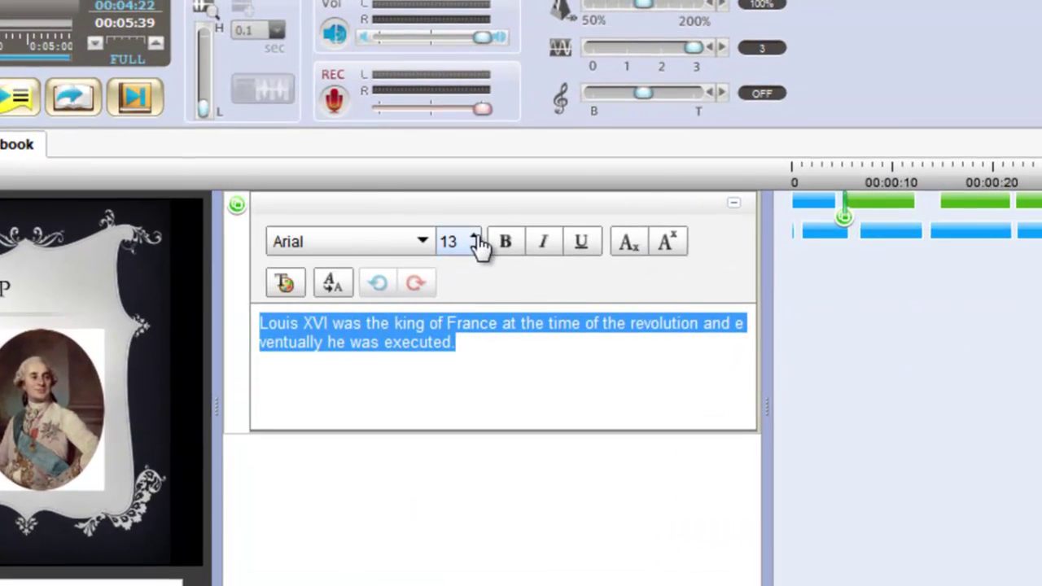
{"action": "left_click", "coordinate": [476, 237]}
{"action": "left_click", "coordinate": [476, 237]}
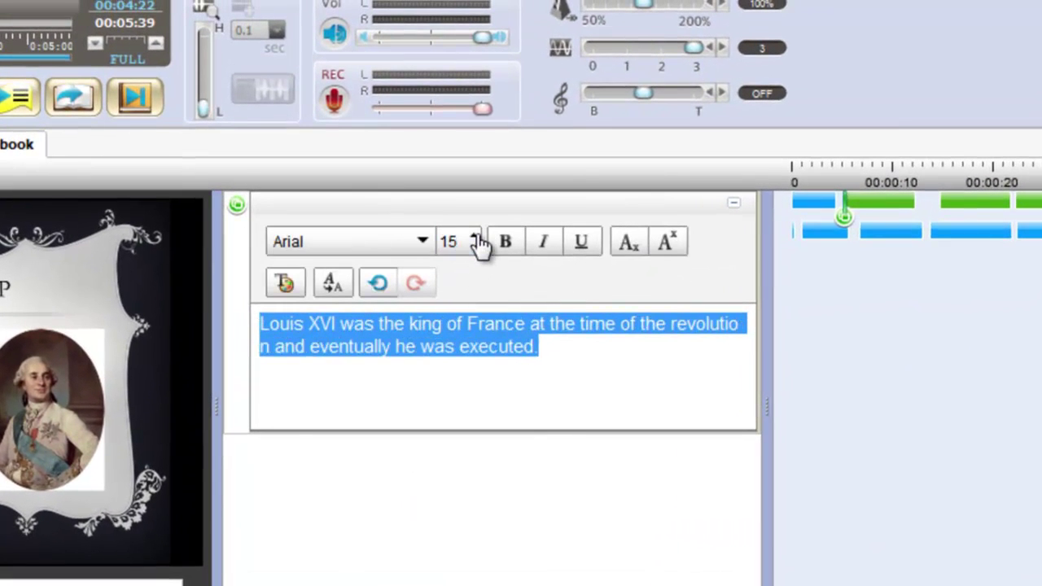
{"action": "left_click", "coordinate": [475, 237]}
{"action": "left_click", "coordinate": [475, 237]}
{"action": "left_click", "coordinate": [476, 237]}
Give the Louis XVI sentence a new text colour and commit the formatted note
{"action": "left_click", "coordinate": [286, 283]}
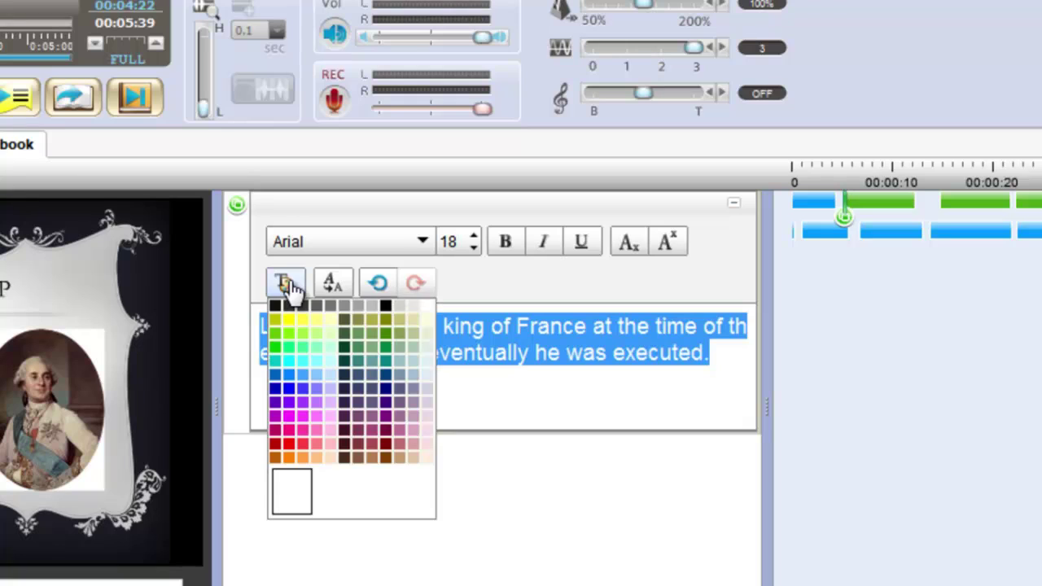
{"action": "left_click", "coordinate": [274, 346]}
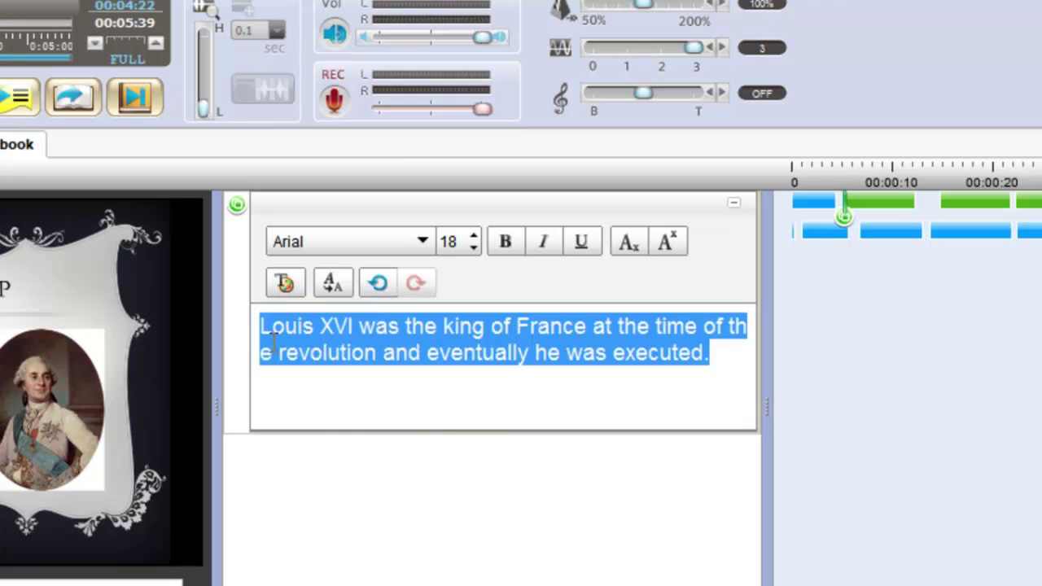
{"action": "left_click", "coordinate": [330, 460]}
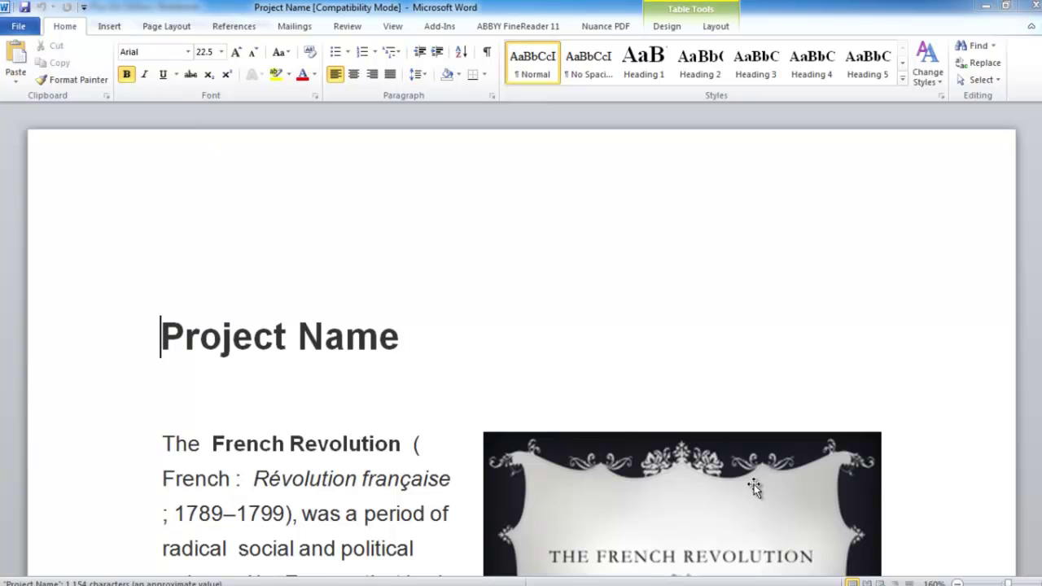
{"action": "scroll", "coordinate": [754, 487], "scroll_direction": "down", "scroll_amount": 8}
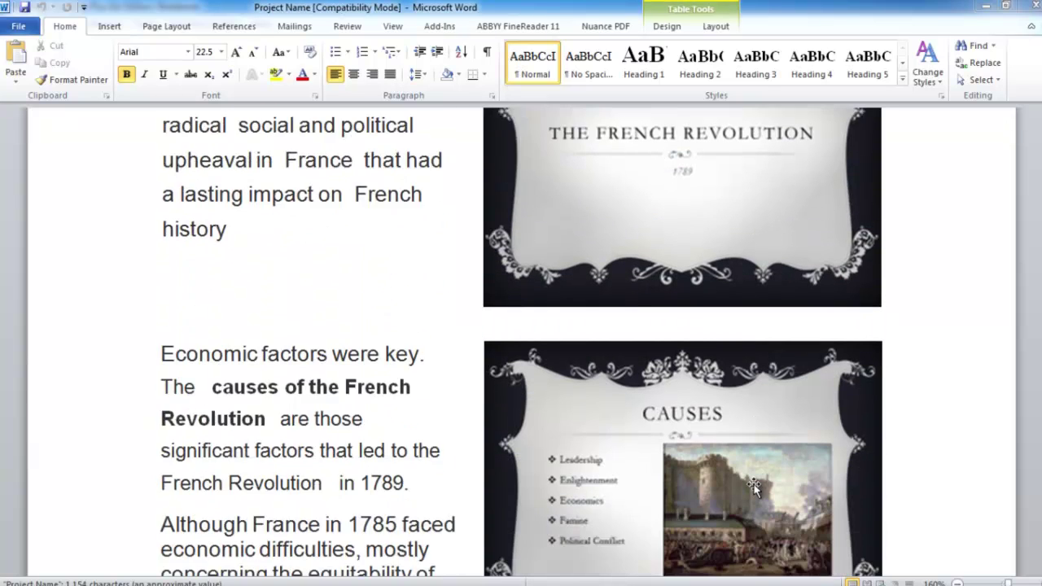
{"action": "scroll", "coordinate": [755, 484], "scroll_direction": "down", "scroll_amount": 6}
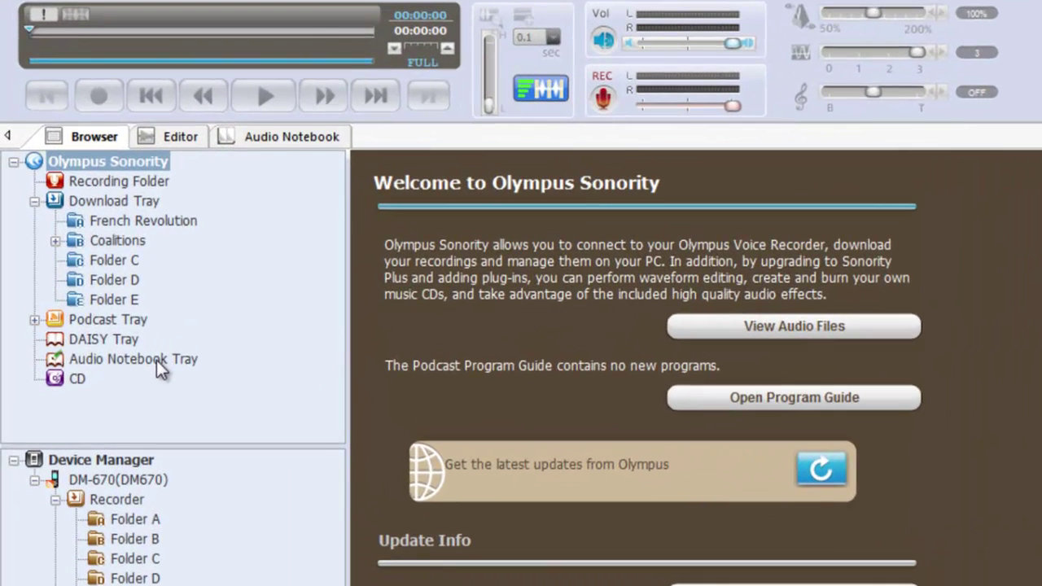
Open the Napoleon's Greatest Battles project from the Audio Notebook Tray
{"action": "left_click", "coordinate": [158, 362]}
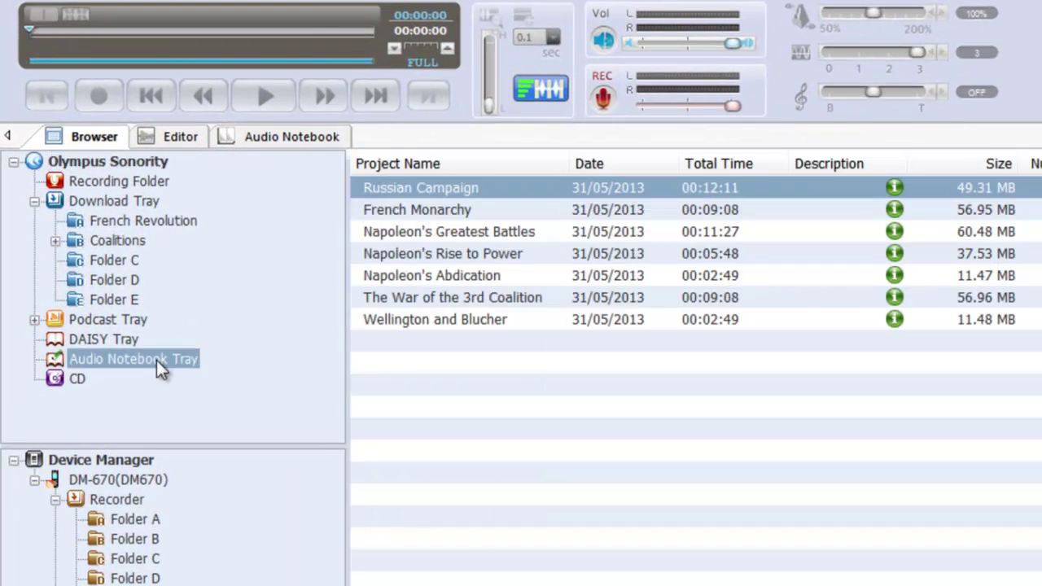
{"action": "right_click", "coordinate": [439, 236]}
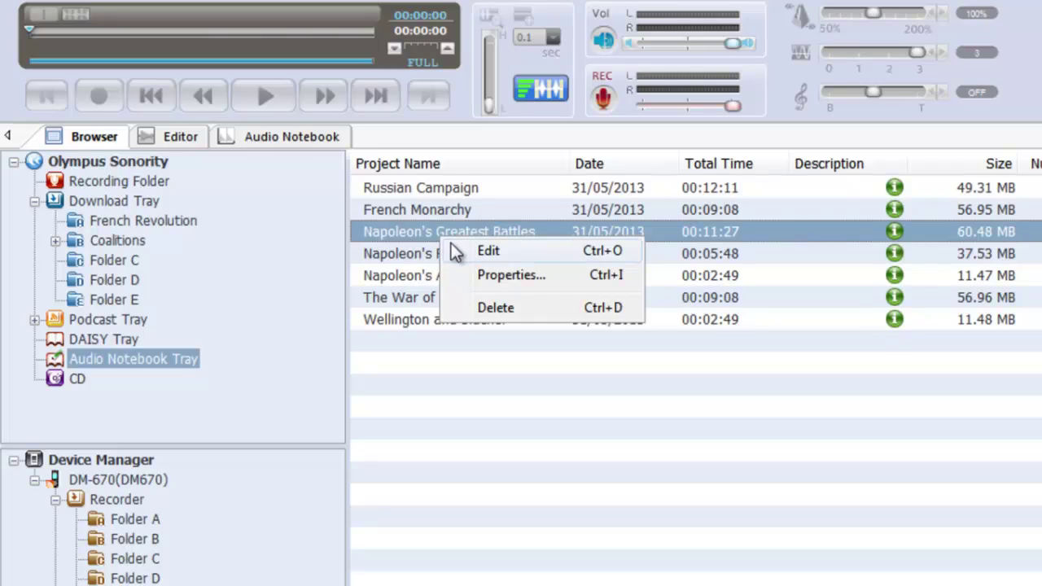
{"action": "double_click", "coordinate": [439, 238]}
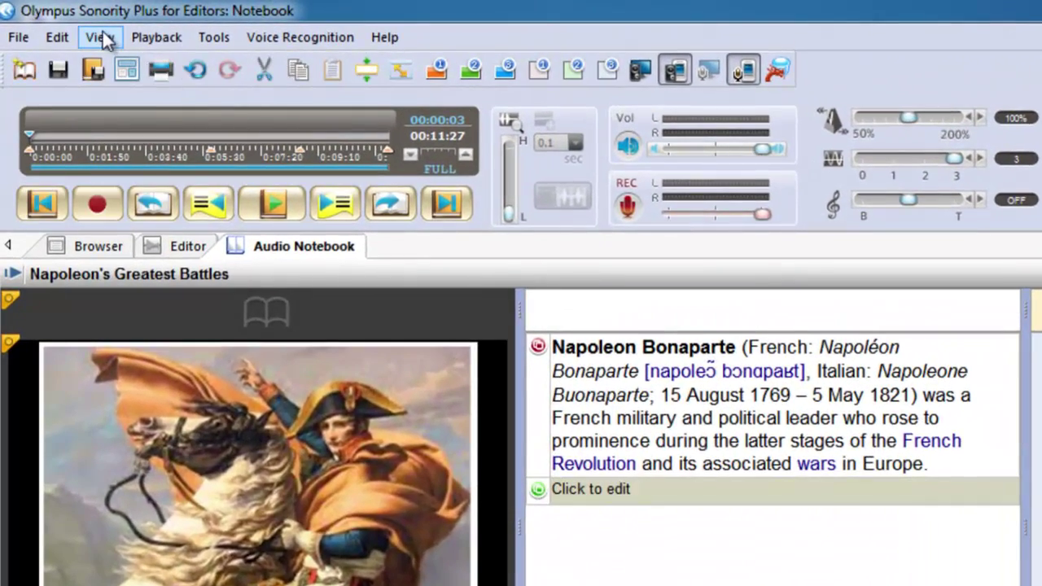
Switch the notebook to full screen and start playing Napoleon's Greatest Battles
{"action": "left_click", "coordinate": [101, 38]}
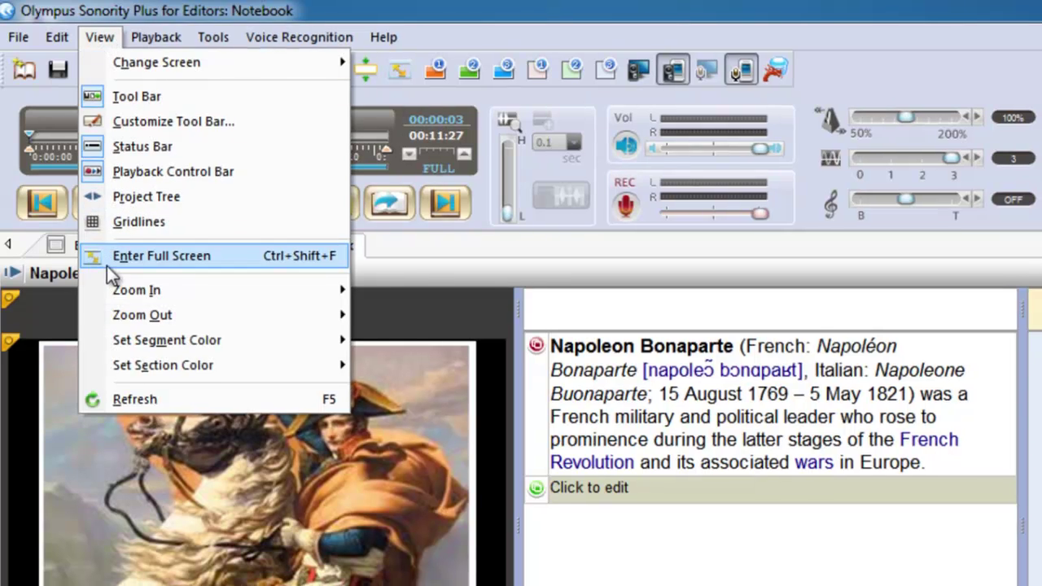
{"action": "left_click", "coordinate": [107, 264]}
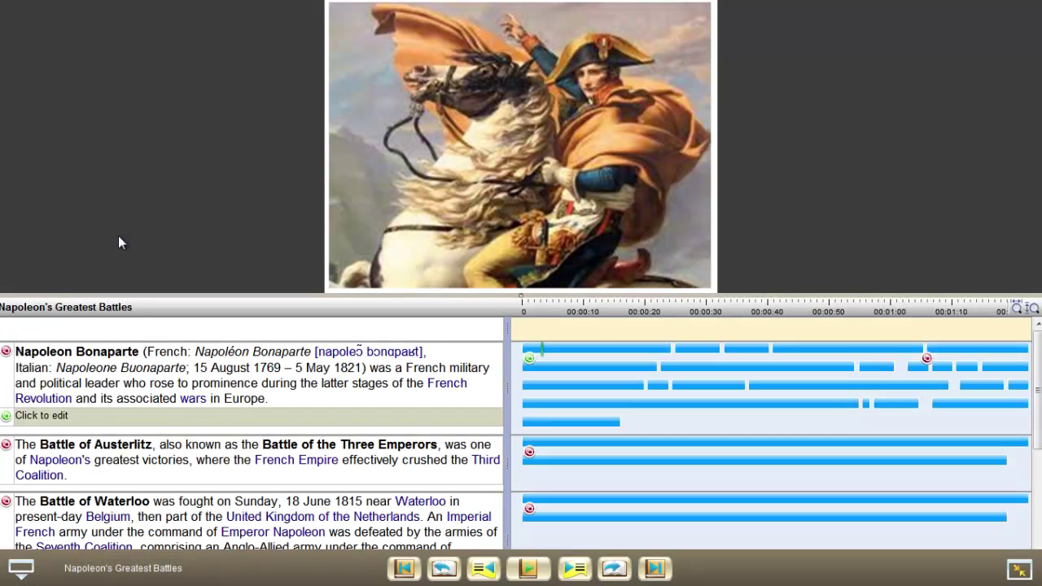
{"action": "left_click", "coordinate": [534, 567]}
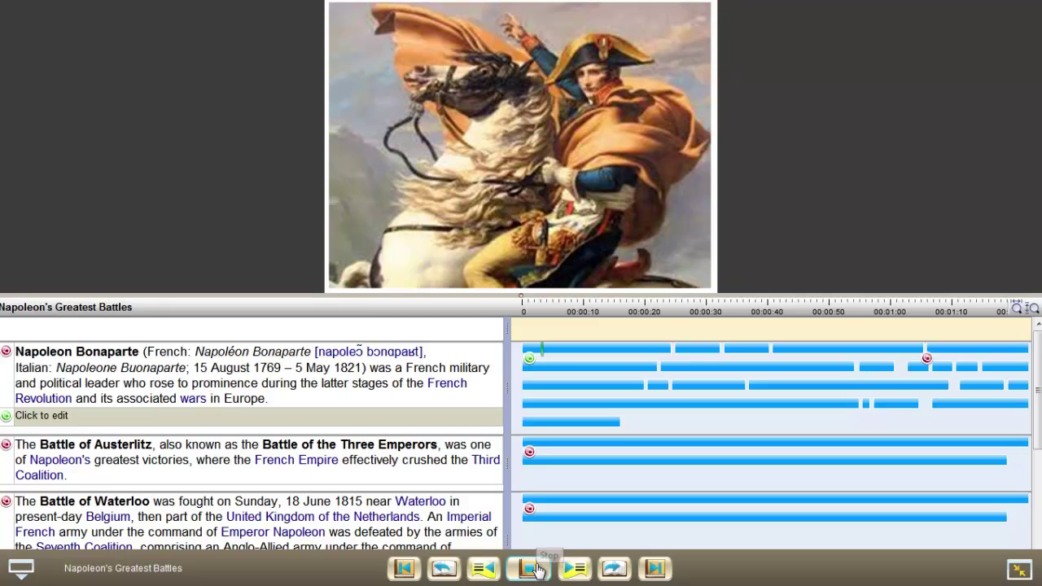
Jump playback to the Austerlitz and Waterloo sections, then stop the new 7-second recording
{"action": "left_click", "coordinate": [618, 444]}
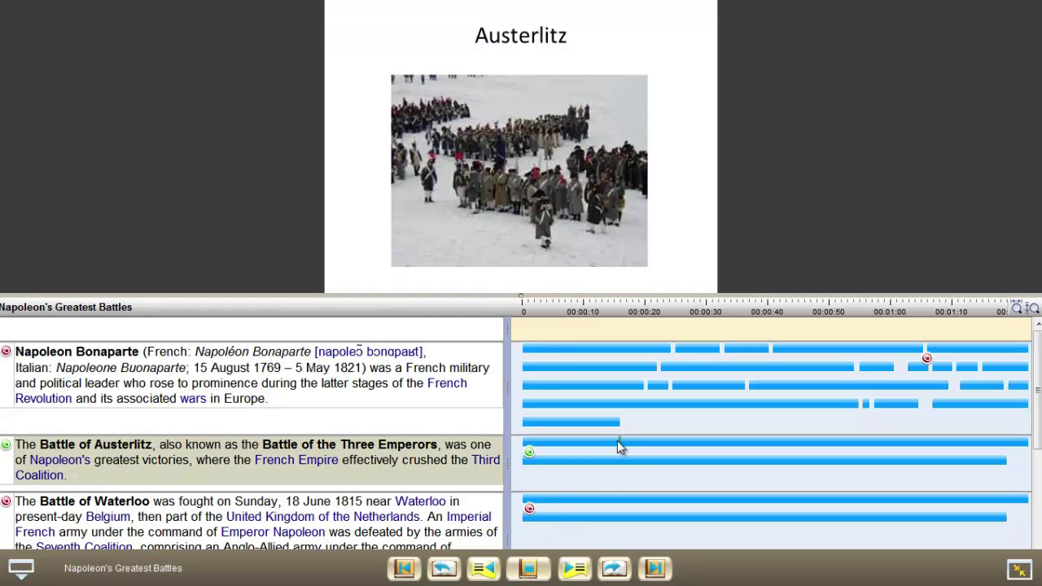
{"action": "left_click", "coordinate": [573, 499]}
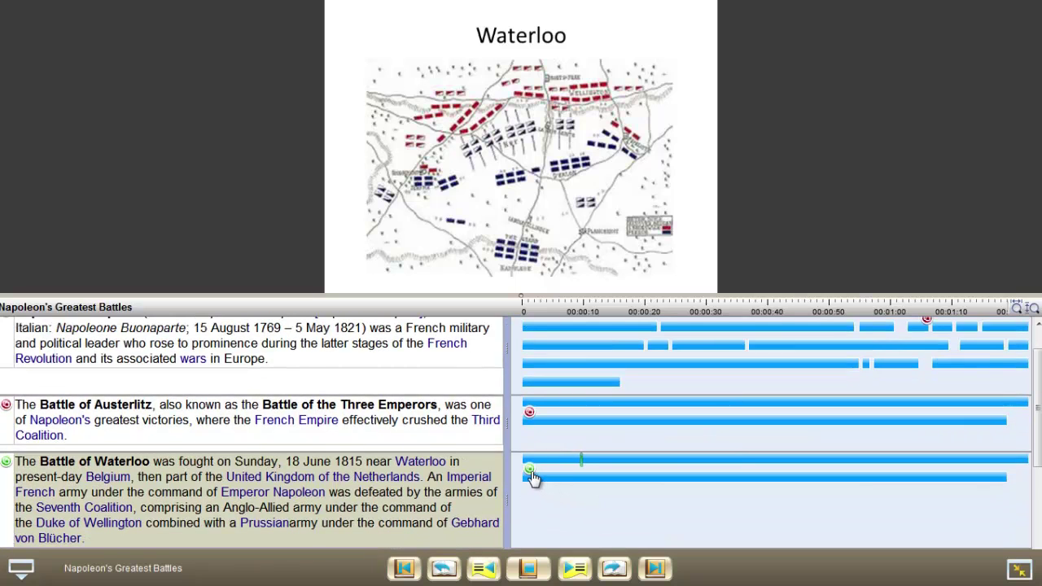
{"action": "double_click", "coordinate": [531, 476]}
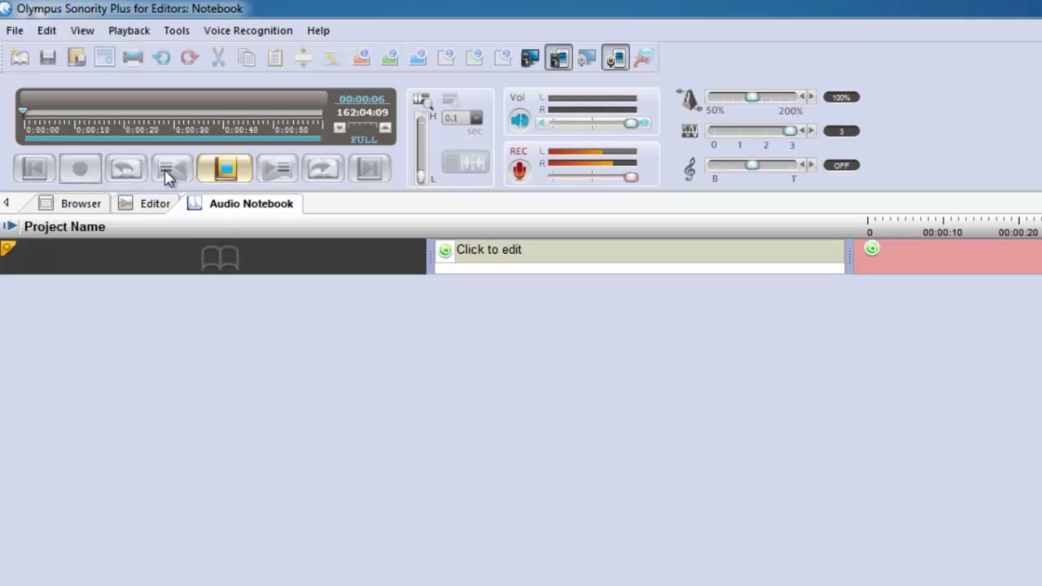
{"action": "left_click", "coordinate": [226, 167]}
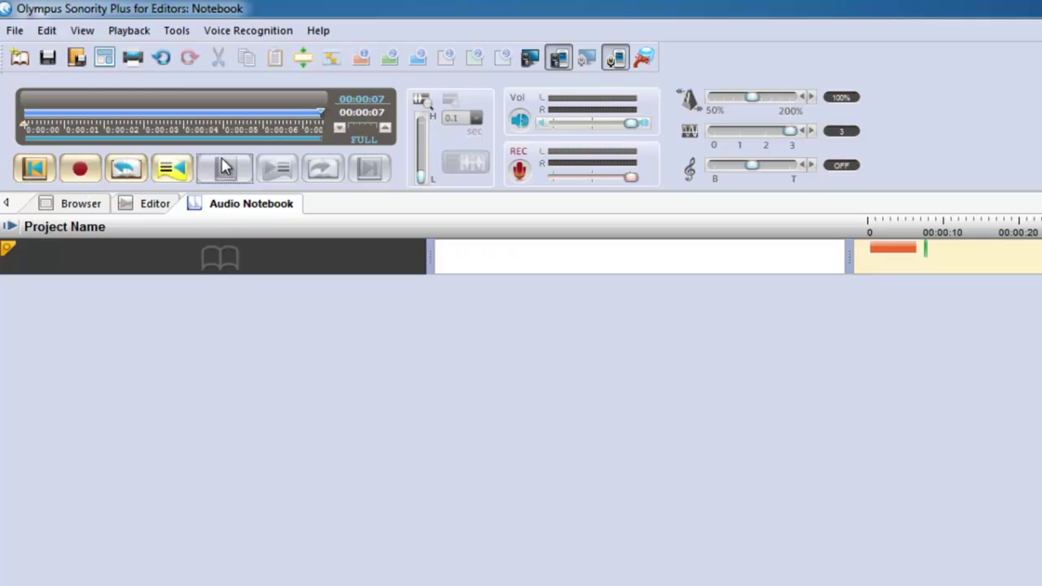